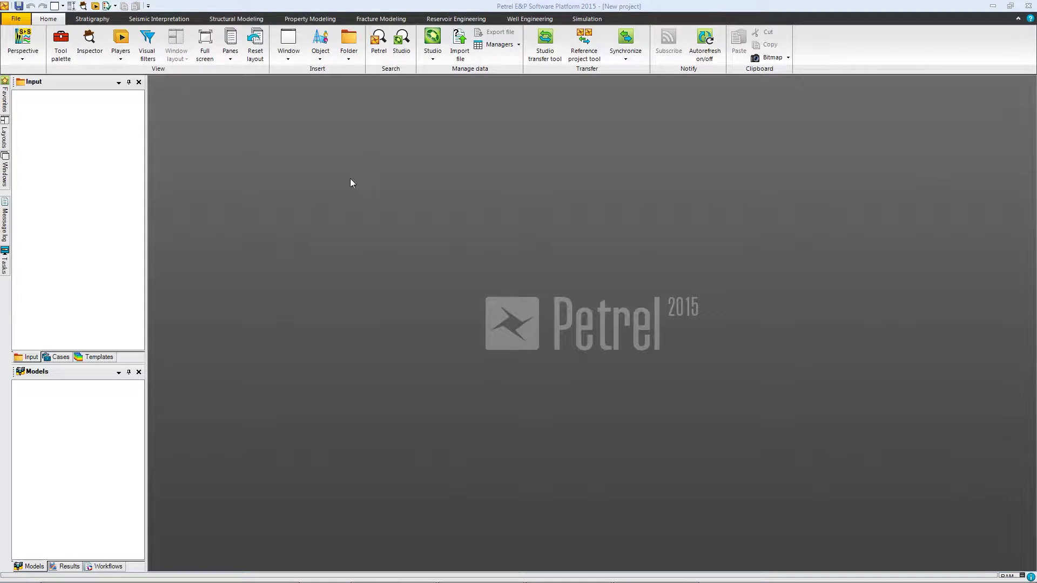
# Open the recent Petrel_Link_v2012 project, select its Seismic volume and rotate the 3D view obliquely
pyautogui.click(16, 20)
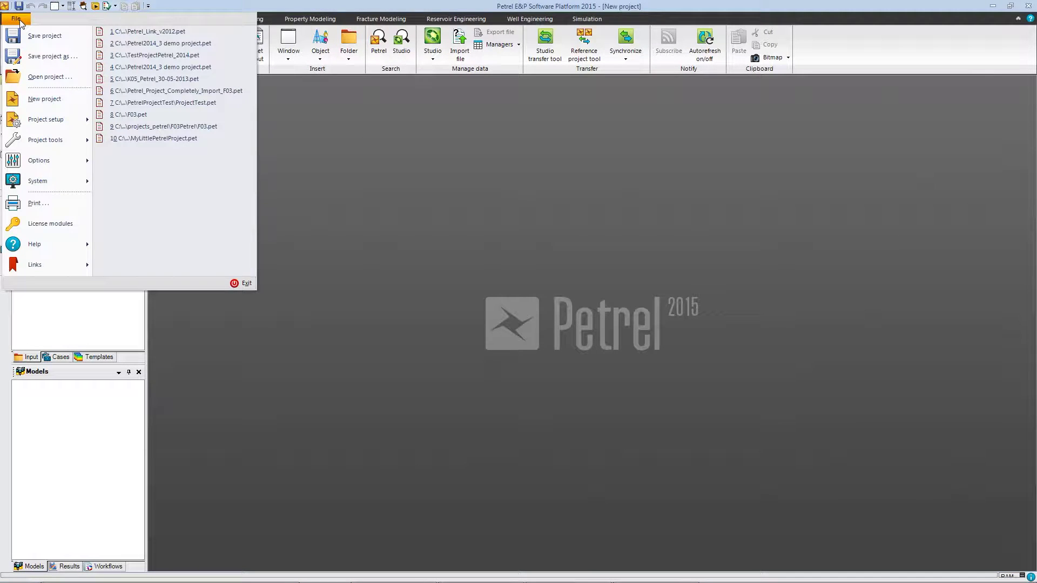
pyautogui.click(134, 32)
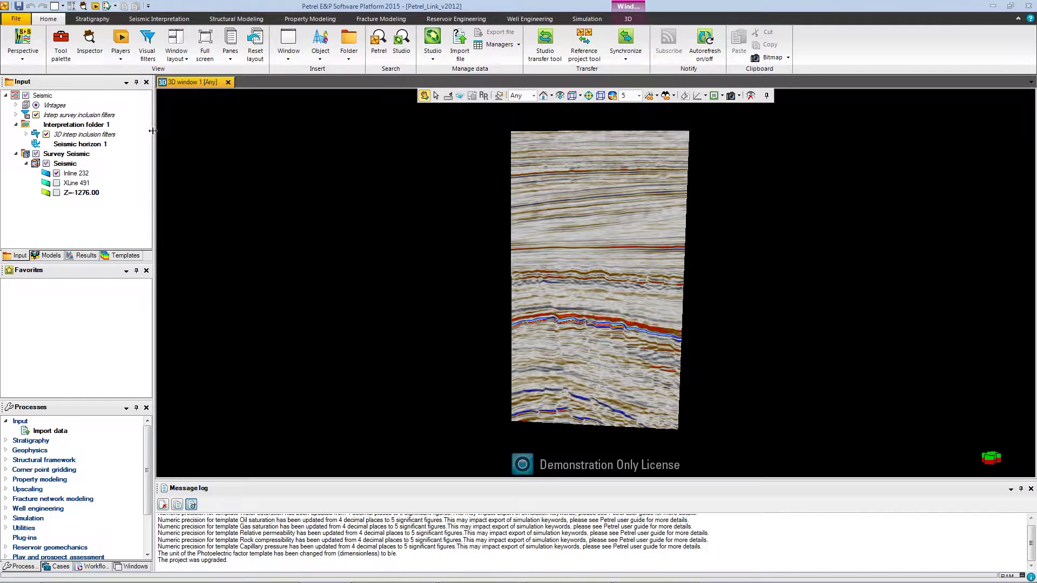
pyautogui.click(69, 163)
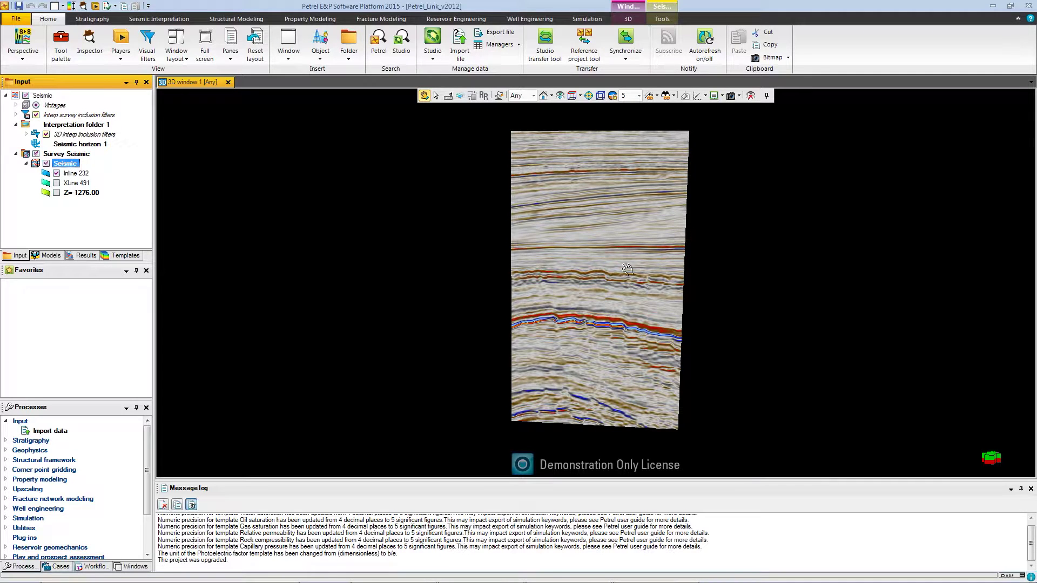
pyautogui.moveTo(627, 270); pyautogui.dragTo(485, 202)
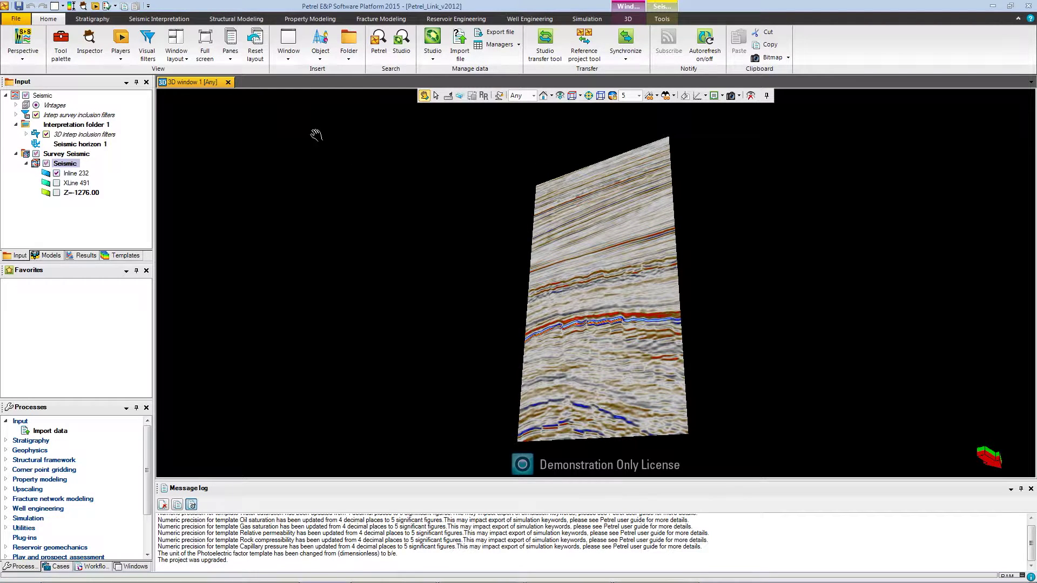
pyautogui.click(233, 63)
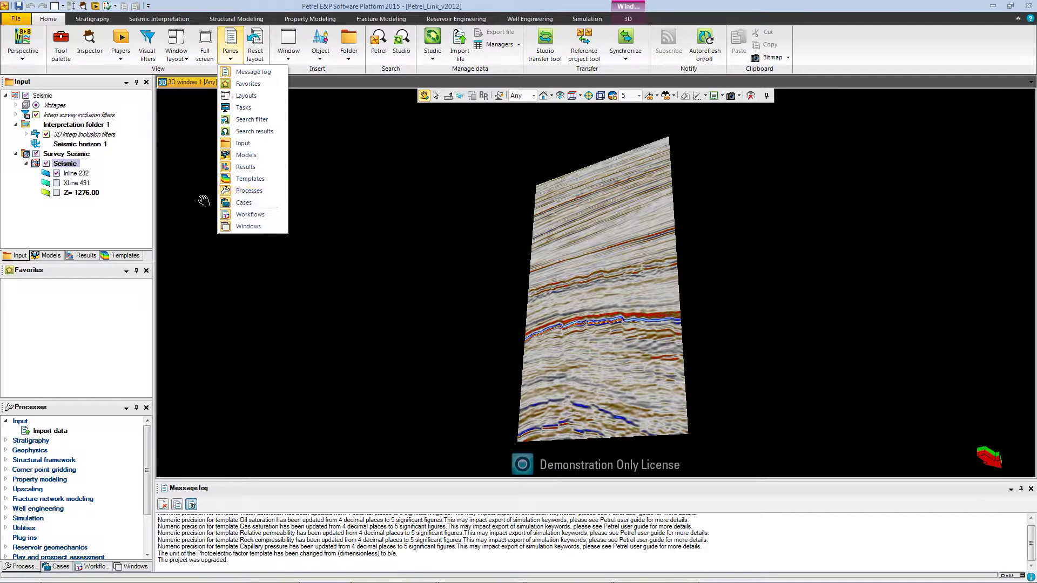
# Expand the PaleoScan Data Connector group in the Processes pane and launch PaleoScan Data Connector 2016.1.0
pyautogui.click(66, 406)
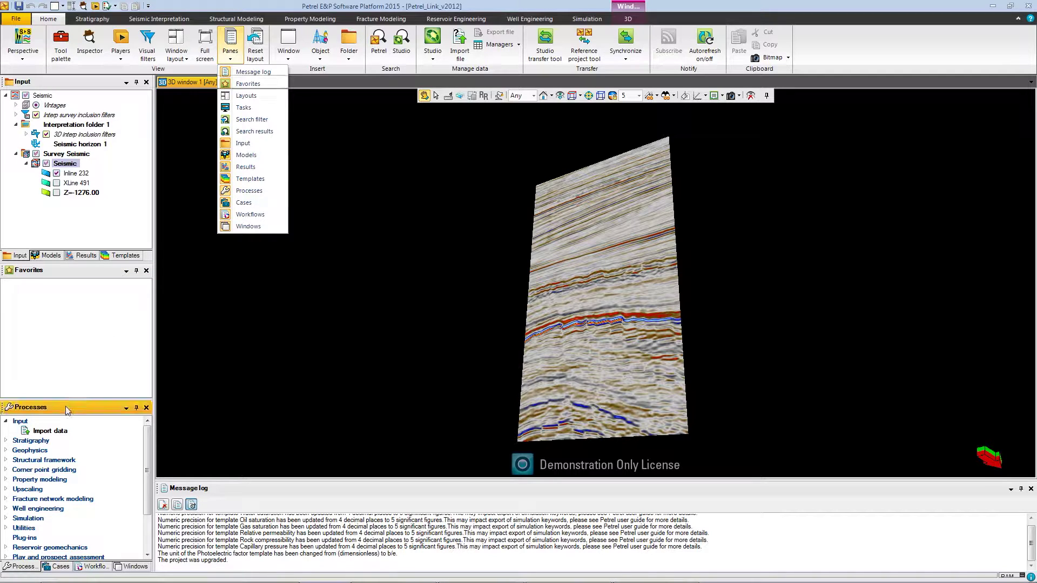
pyautogui.scroll(-2, 69, 488)
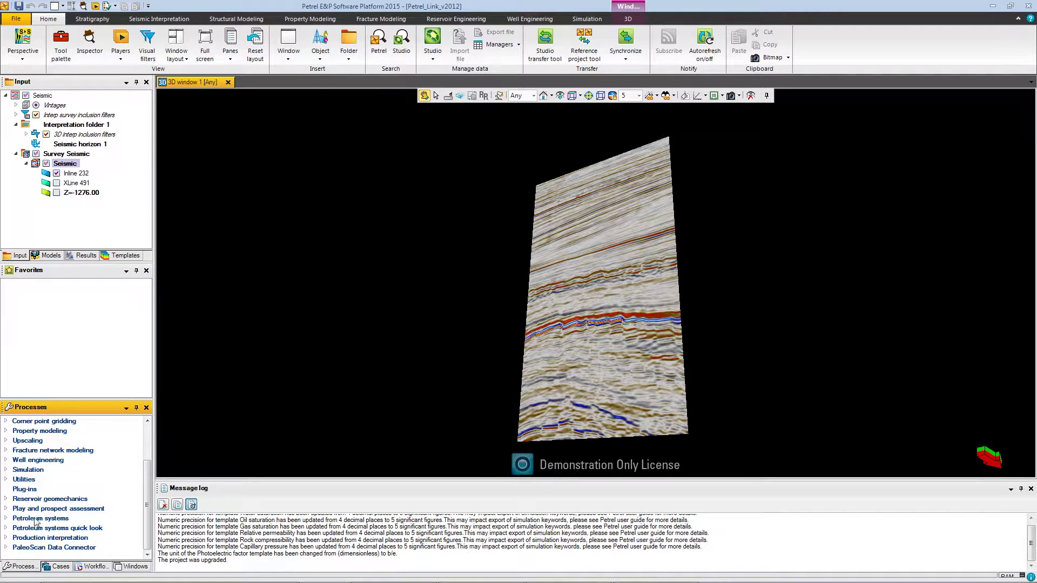
pyautogui.click(7, 548)
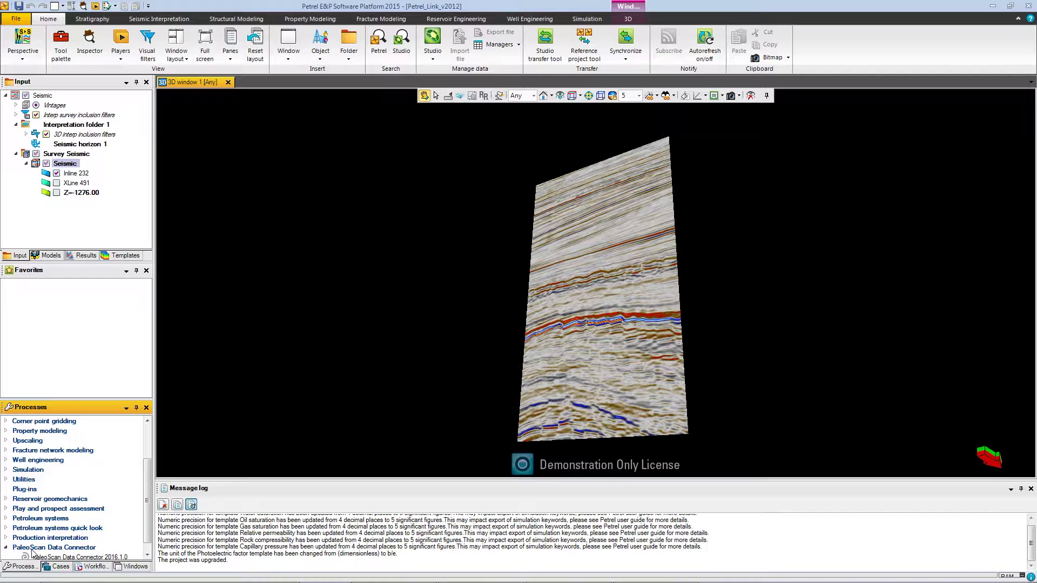
pyautogui.click(51, 556)
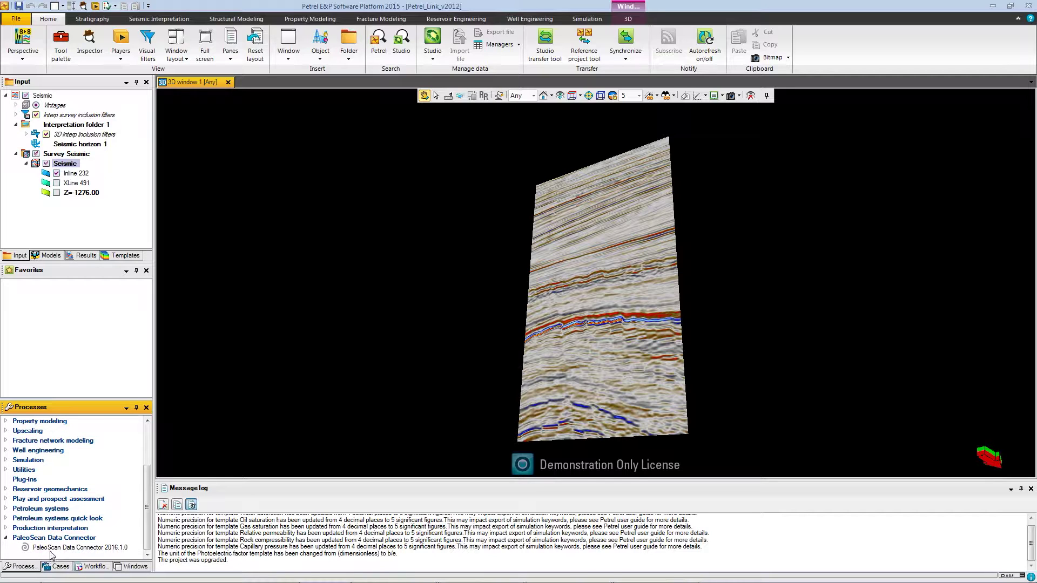
pyautogui.doubleClick(50, 548)
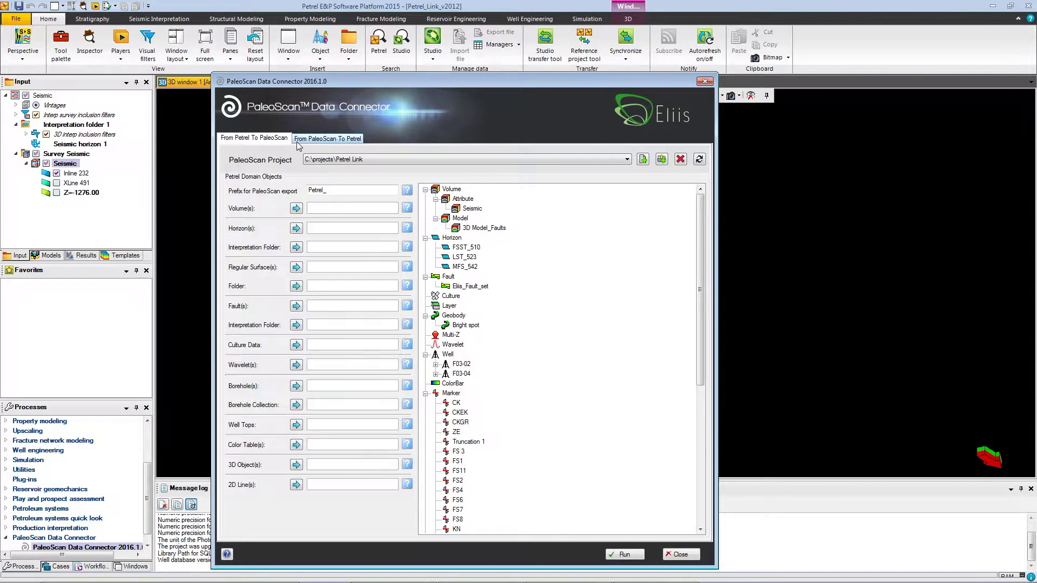
# Add the Seismic volume to the connector's Volume(s) field, run the export, then close the connector
pyautogui.click(66, 164)
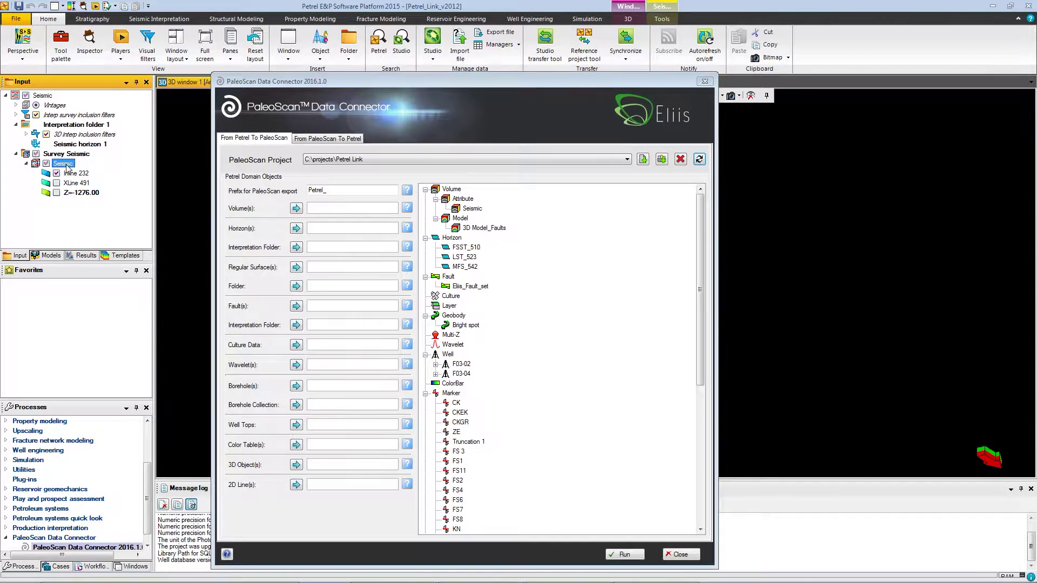
pyautogui.moveTo(67, 168); pyautogui.dragTo(318, 209)
pyautogui.click(324, 210)
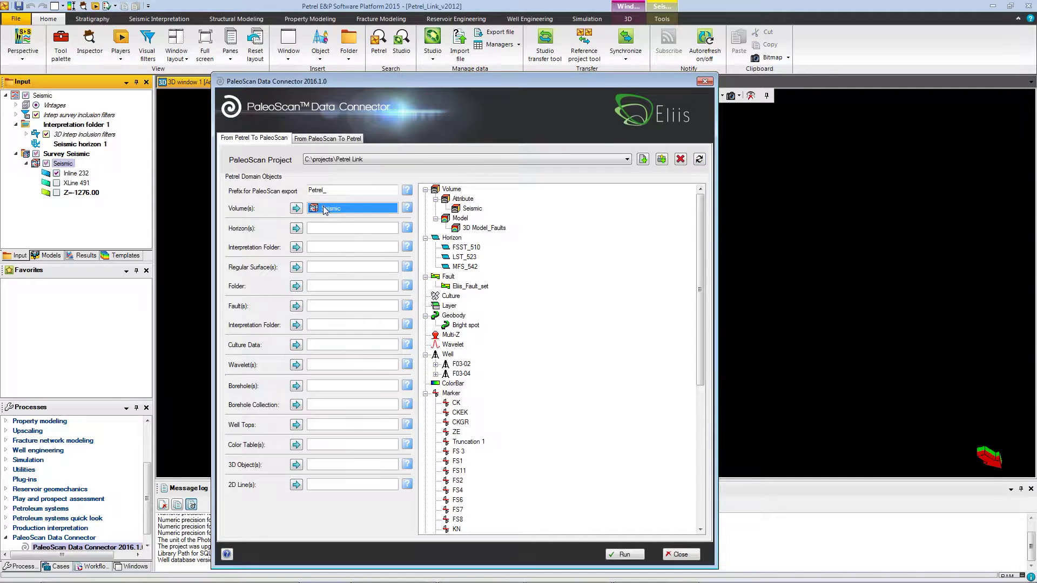
pyautogui.click(621, 554)
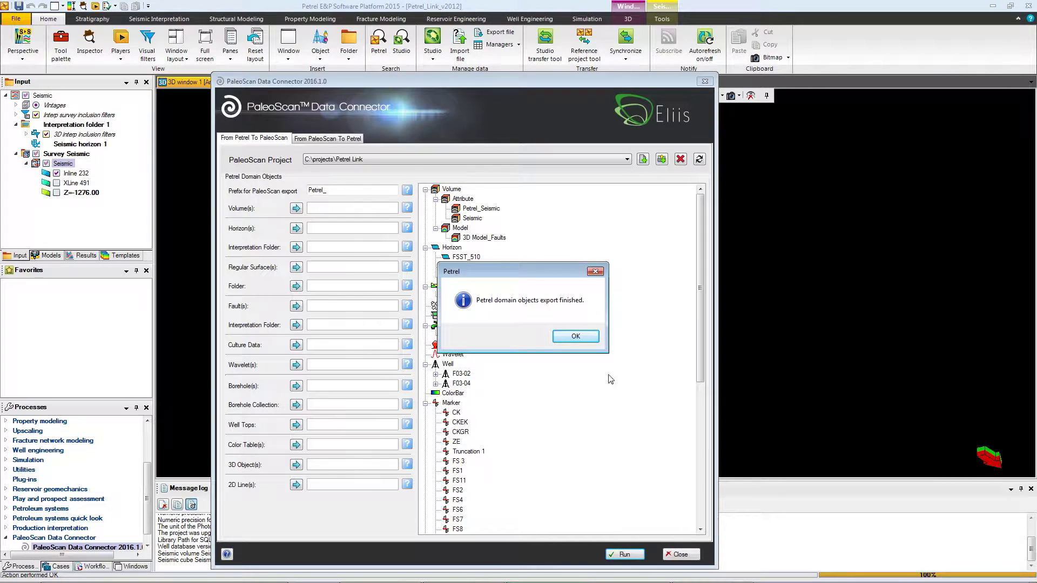
pyautogui.click(588, 338)
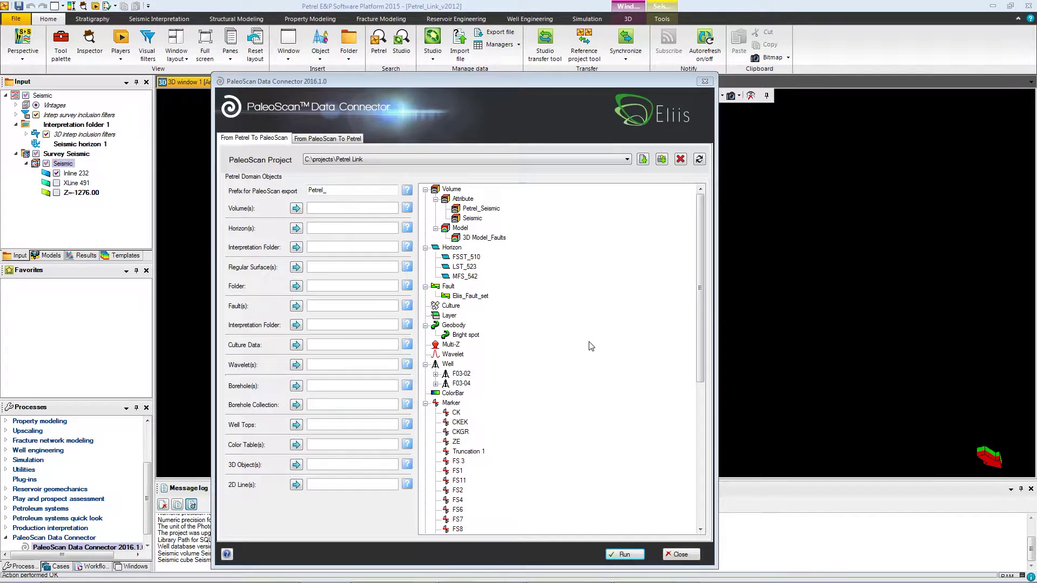
pyautogui.click(680, 554)
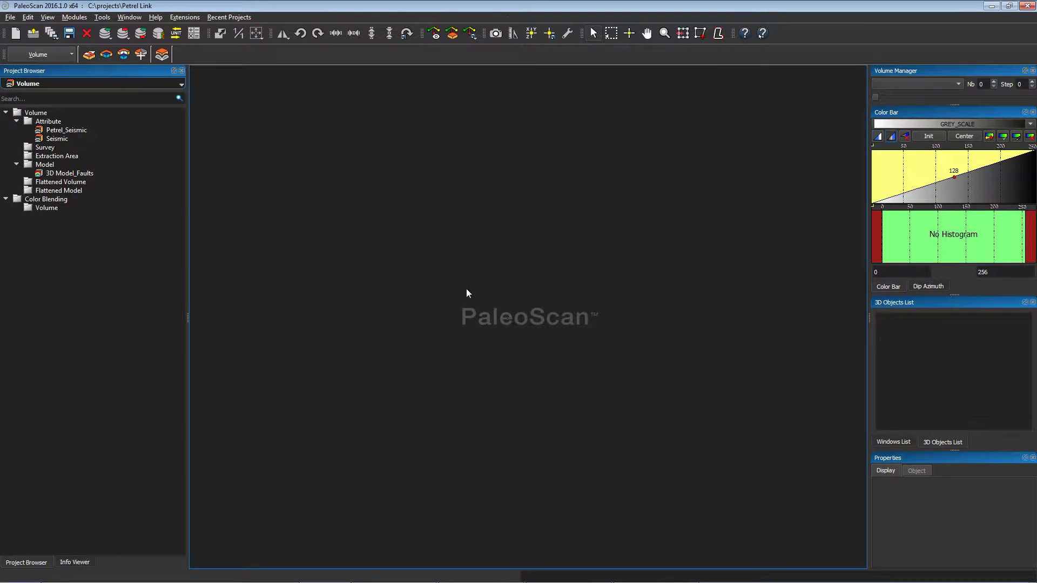
# Reopen the Petrel Link project in PaleoScan and select Petrel_Seismic to show its 112 MB, 266 × 222 × 475 properties
pyautogui.click(10, 17)
pyautogui.click(36, 43)
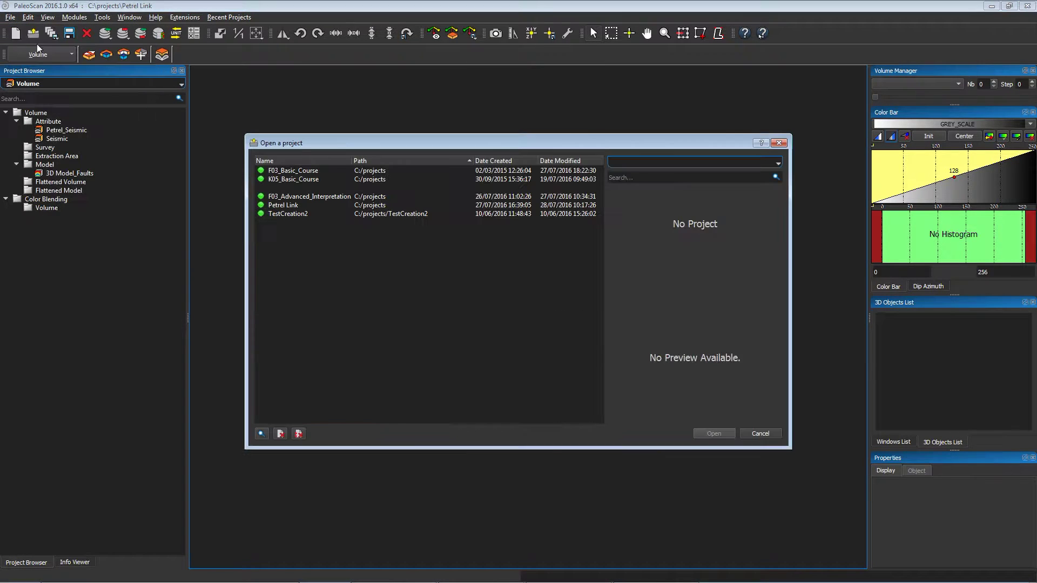
pyautogui.click(280, 206)
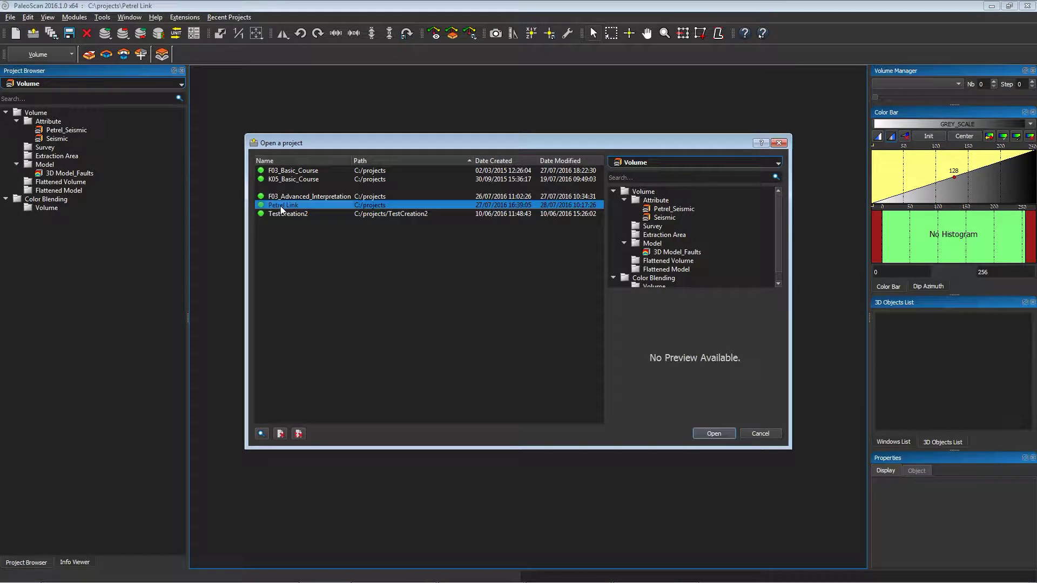
pyautogui.click(718, 433)
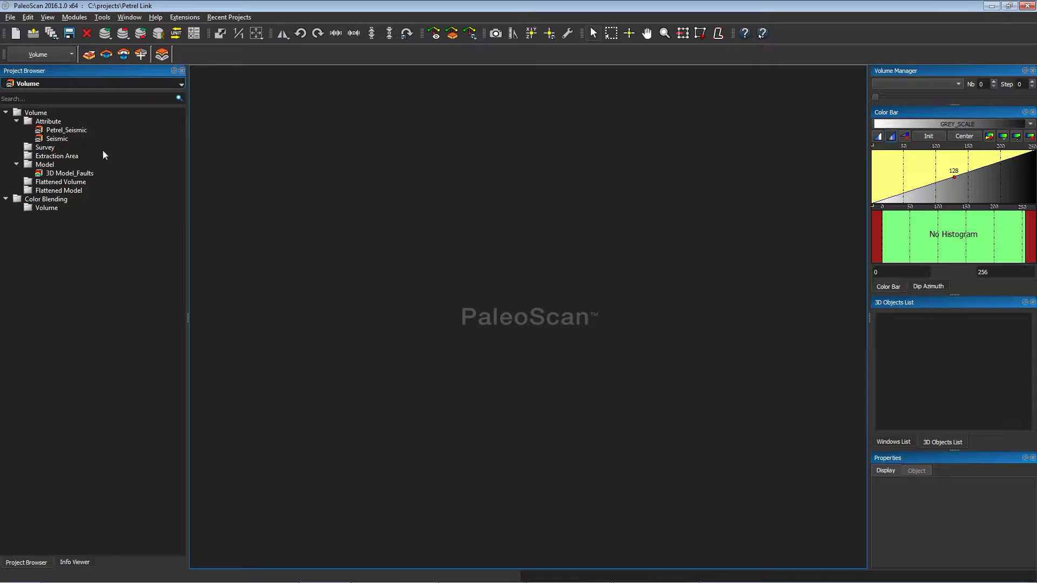
pyautogui.click(75, 132)
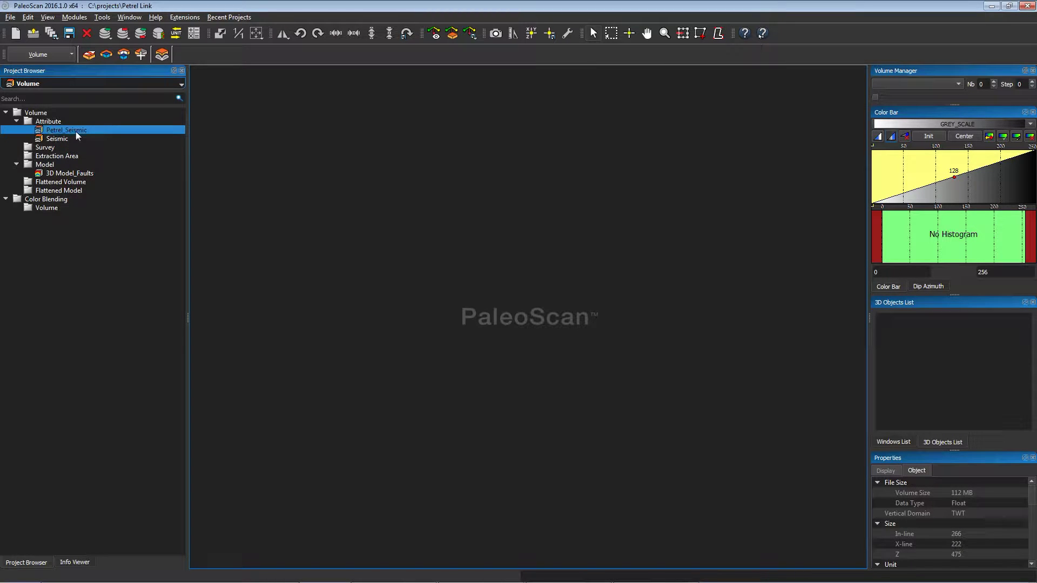
# Show Petrel_Seismic in a new 3D viewer, add 3D Model_Faults, then hide the Petrel_Seismic inline
pyautogui.rightClick(76, 131)
pyautogui.click(98, 147)
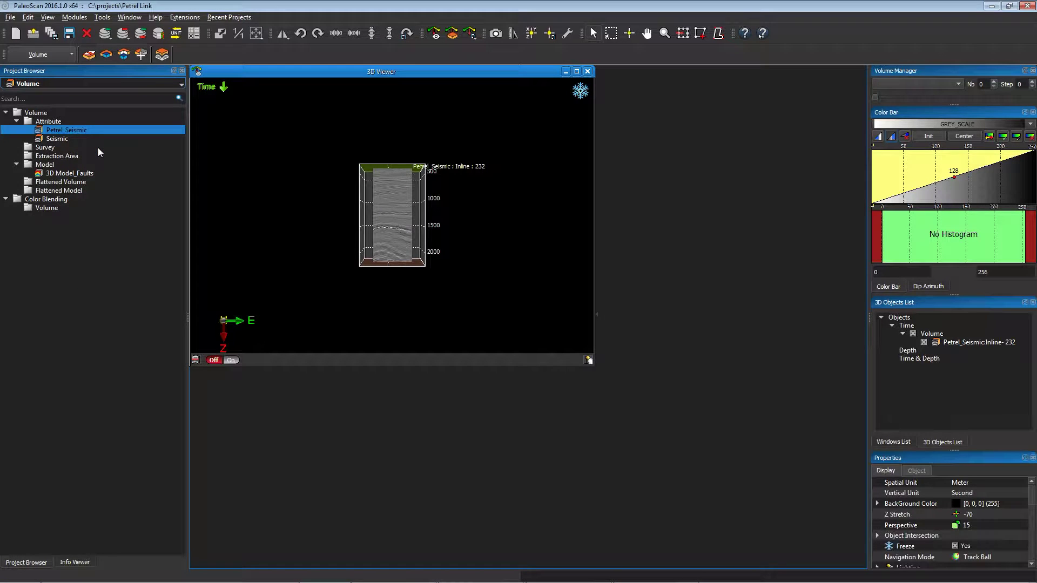
pyautogui.moveTo(380, 219); pyautogui.dragTo(542, 315)
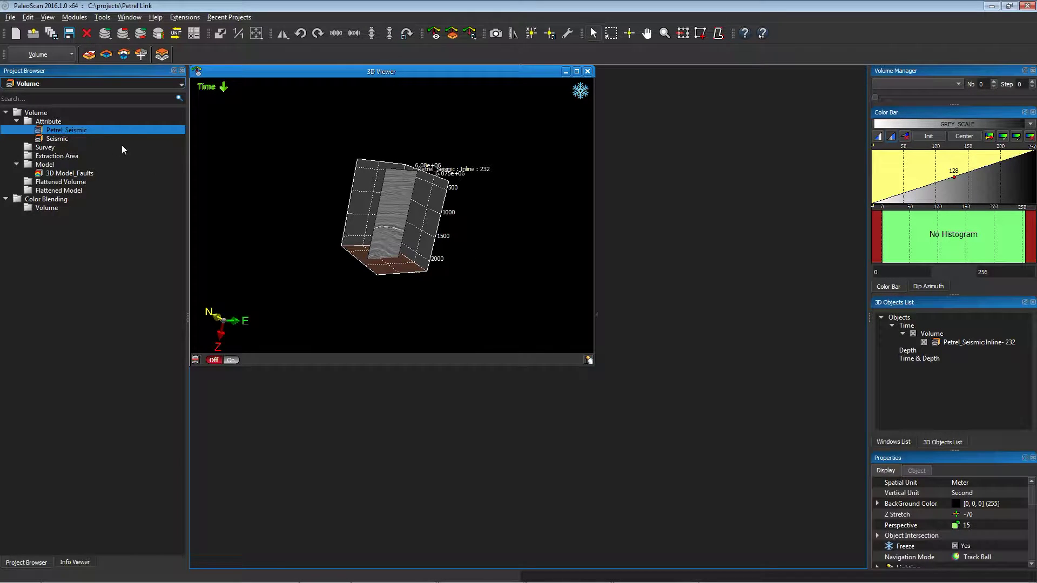
pyautogui.click(63, 139)
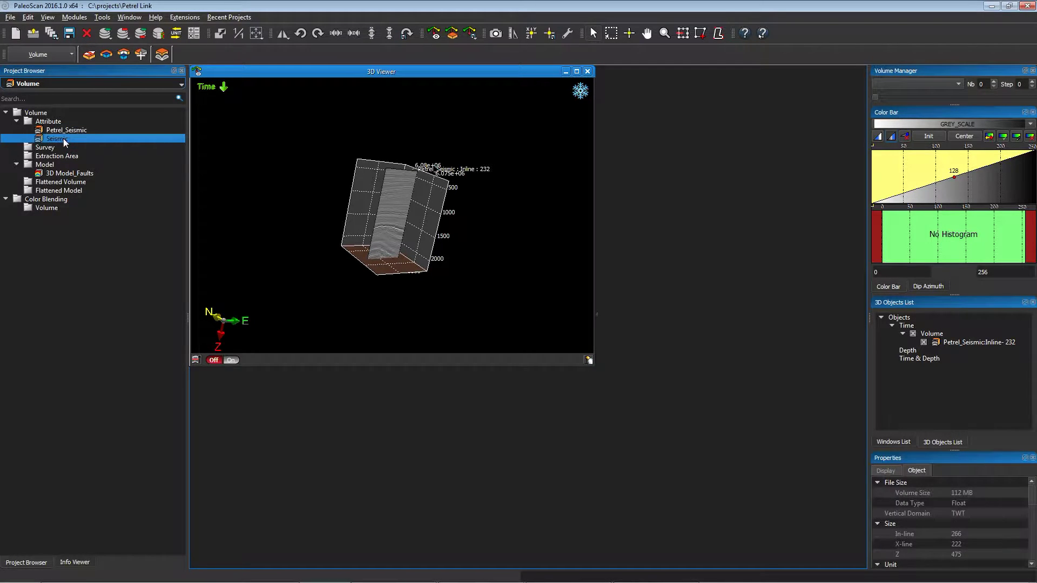
pyautogui.click(69, 172)
pyautogui.rightClick(63, 179)
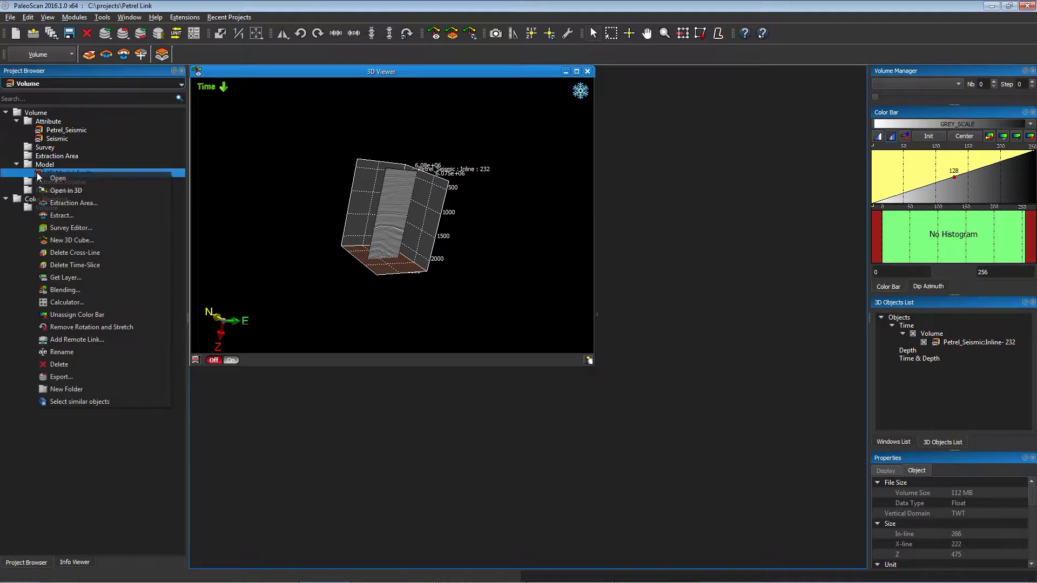
pyautogui.click(67, 188)
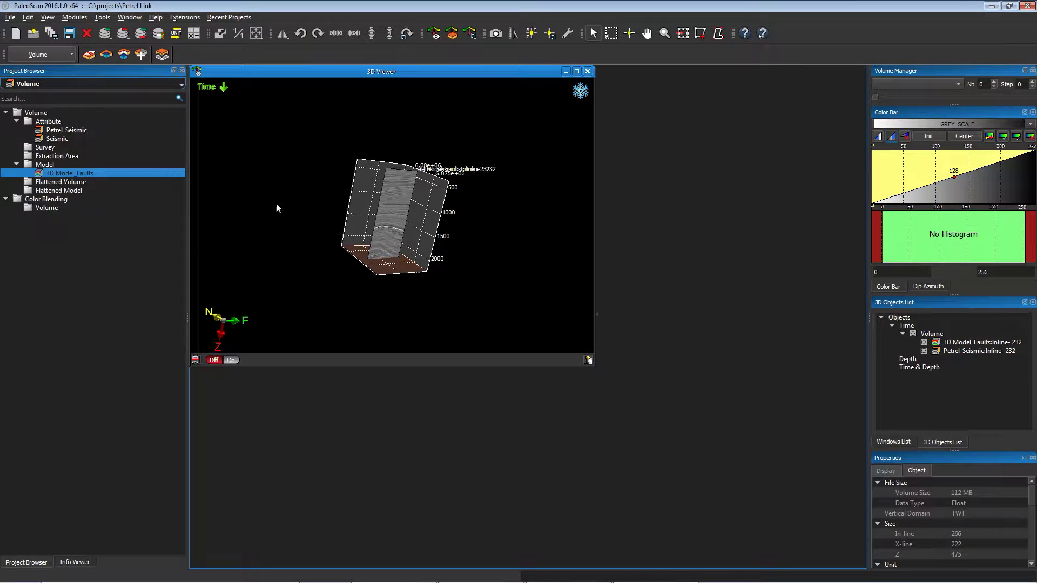
pyautogui.click(923, 351)
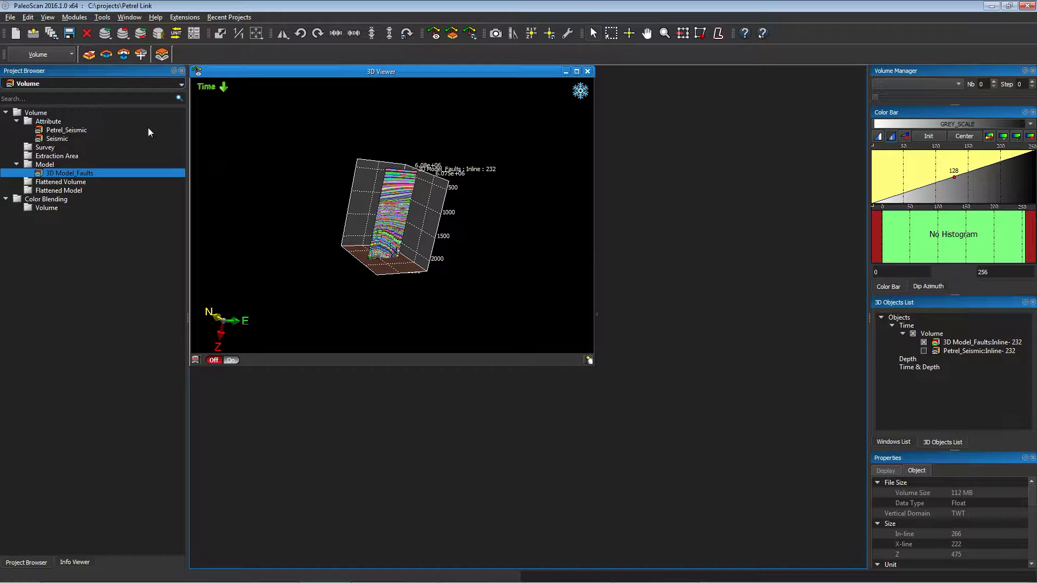
# Display the FSST_510 horizon and well F03-02 in the 3D viewer and orbit the scene
pyautogui.click(69, 83)
pyautogui.click(26, 120)
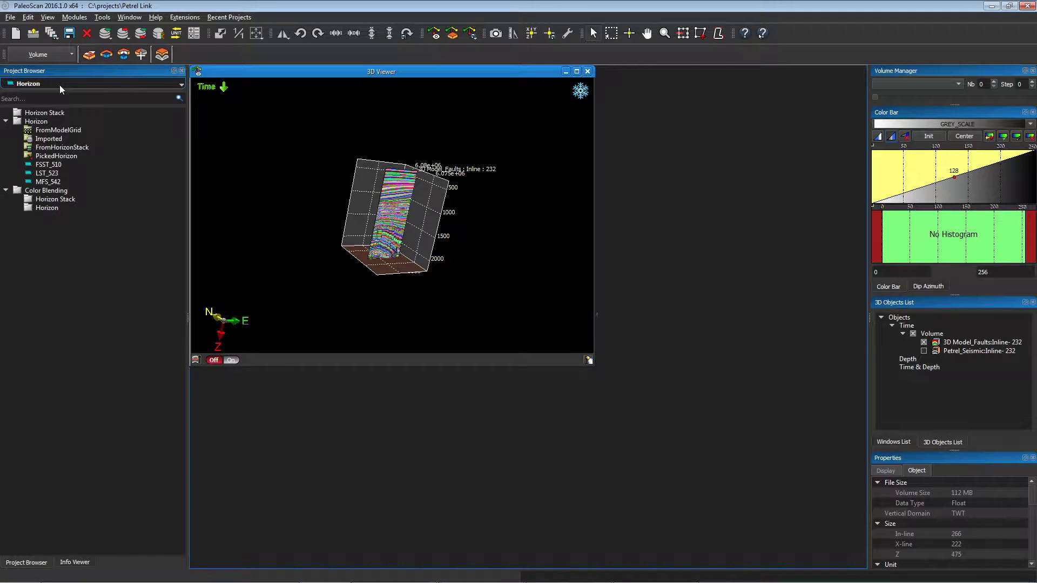
pyautogui.click(47, 167)
pyautogui.rightClick(49, 171)
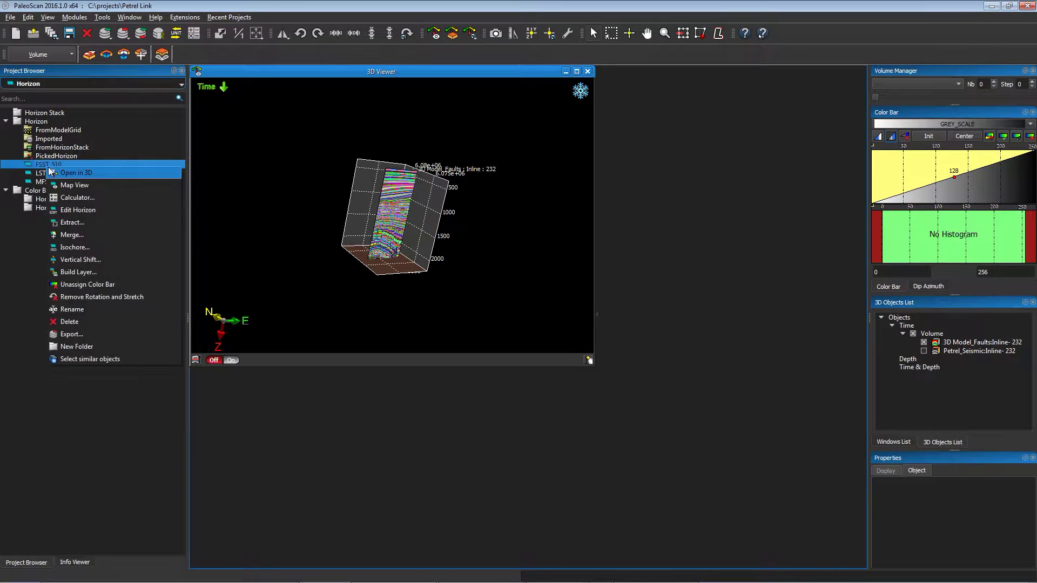
pyautogui.click(55, 174)
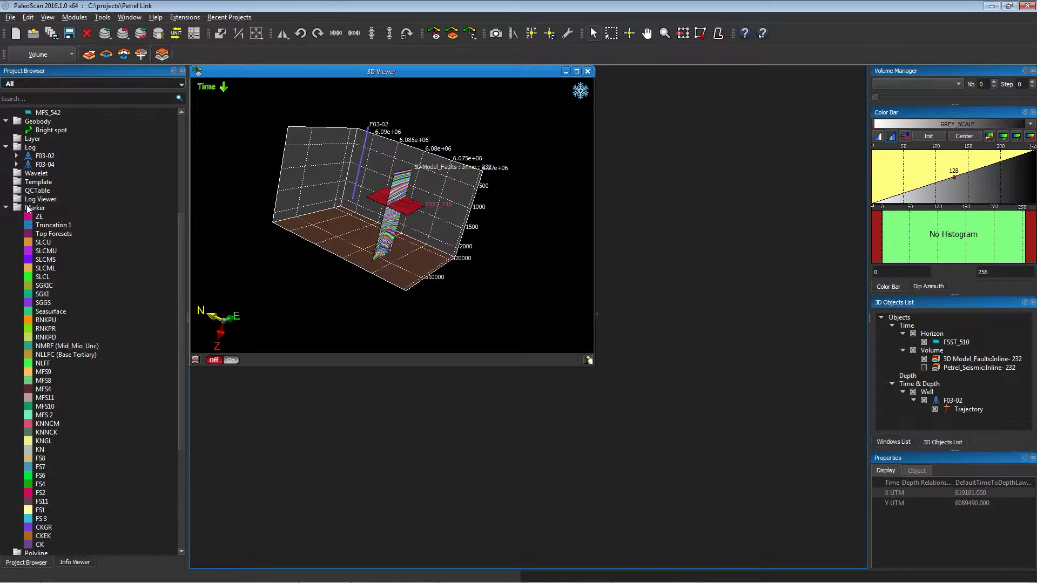
pyautogui.scroll(-3, 30, 211)
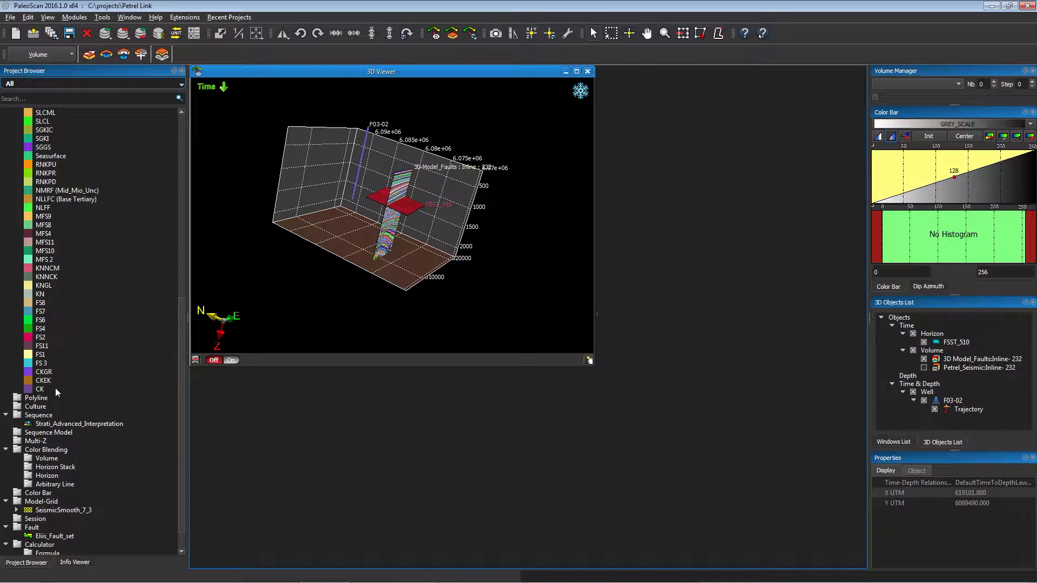
pyautogui.moveTo(183, 462); pyautogui.dragTo(179, 241)
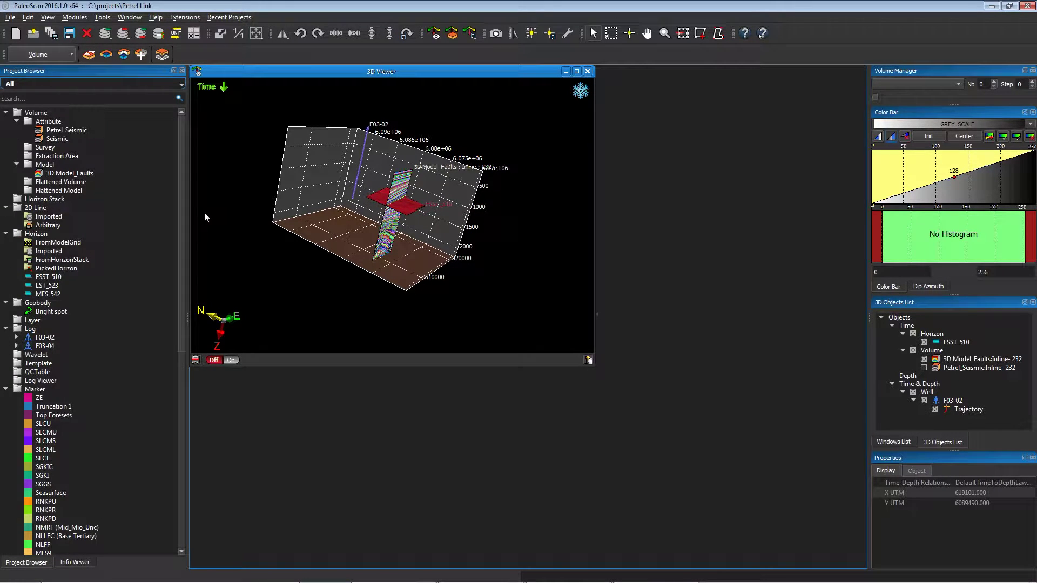
pyautogui.moveTo(223, 209); pyautogui.dragTo(276, 178)
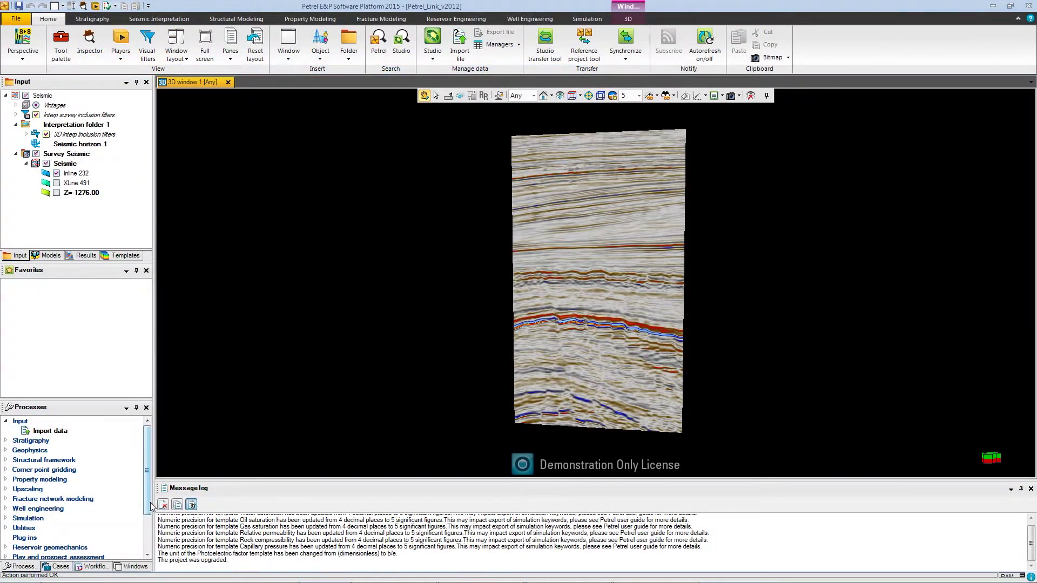
# Launch PaleoScan Data Connector 2016.1.0 again and move its window right to reveal Petrel's input tree
pyautogui.moveTo(151, 503); pyautogui.dragTo(151, 539)
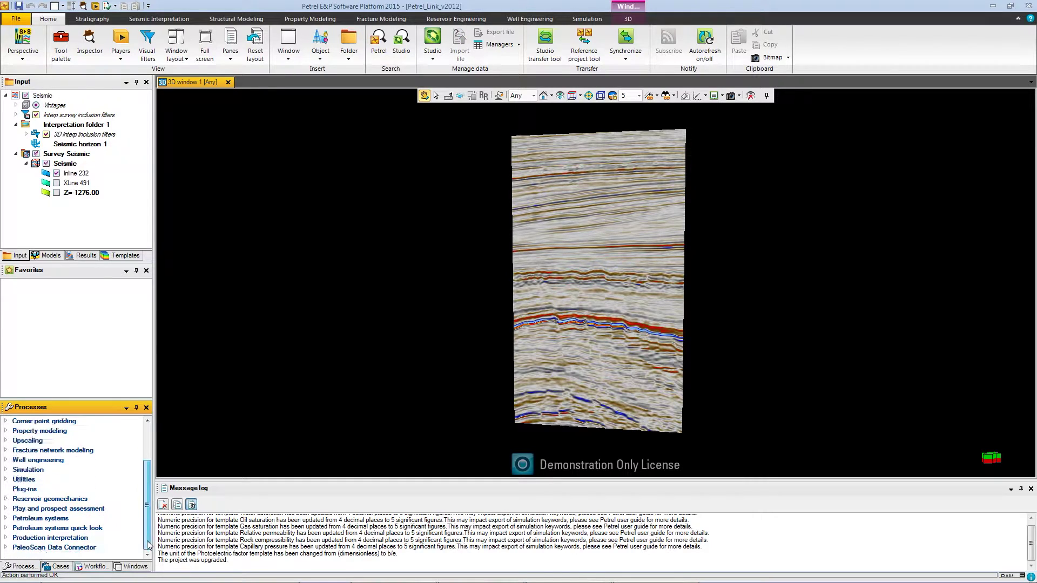
pyautogui.click(5, 547)
pyautogui.click(60, 557)
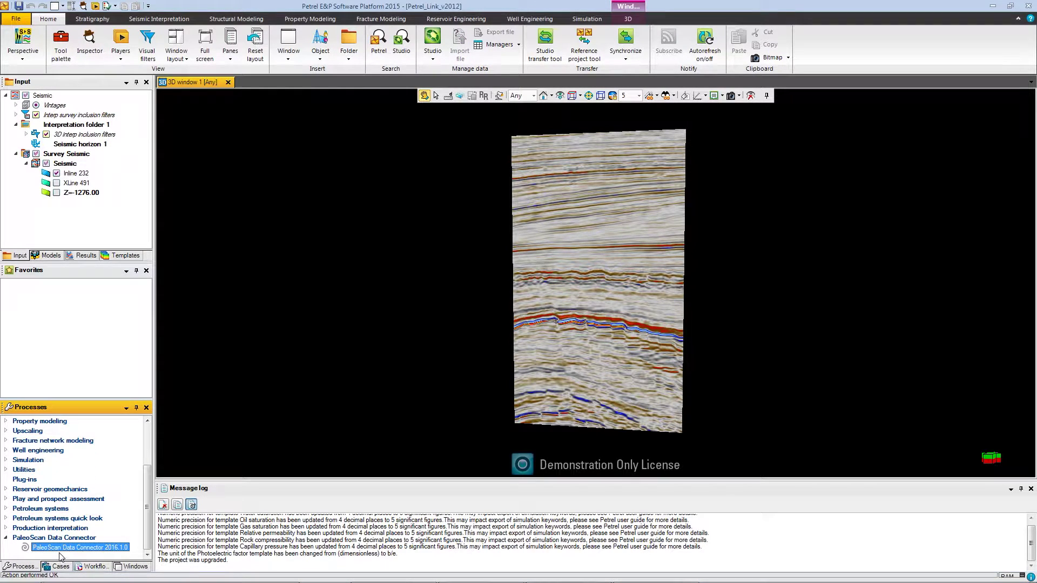
pyautogui.doubleClick(59, 548)
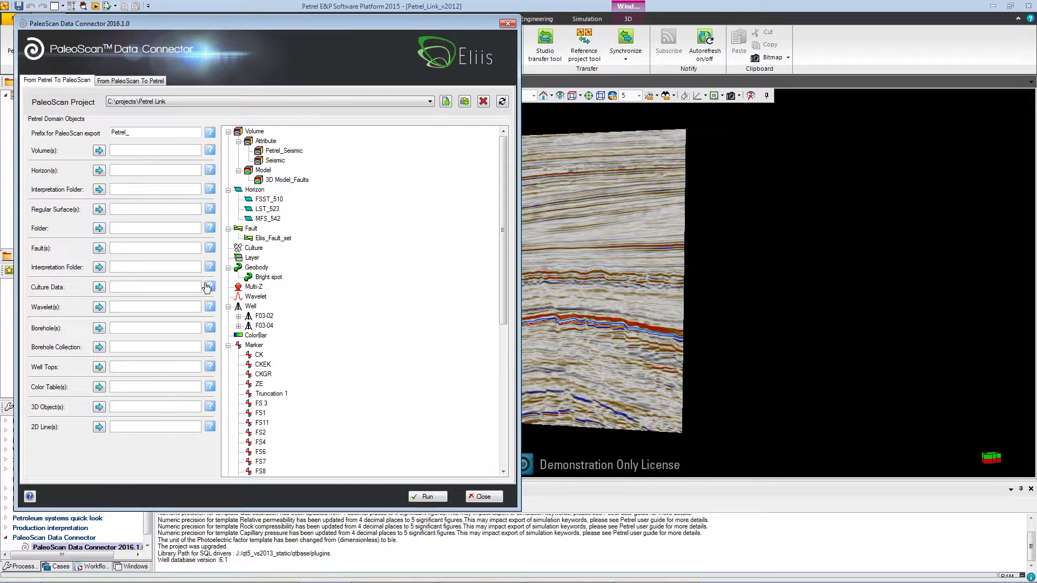
pyautogui.moveTo(209, 25); pyautogui.dragTo(488, 40)
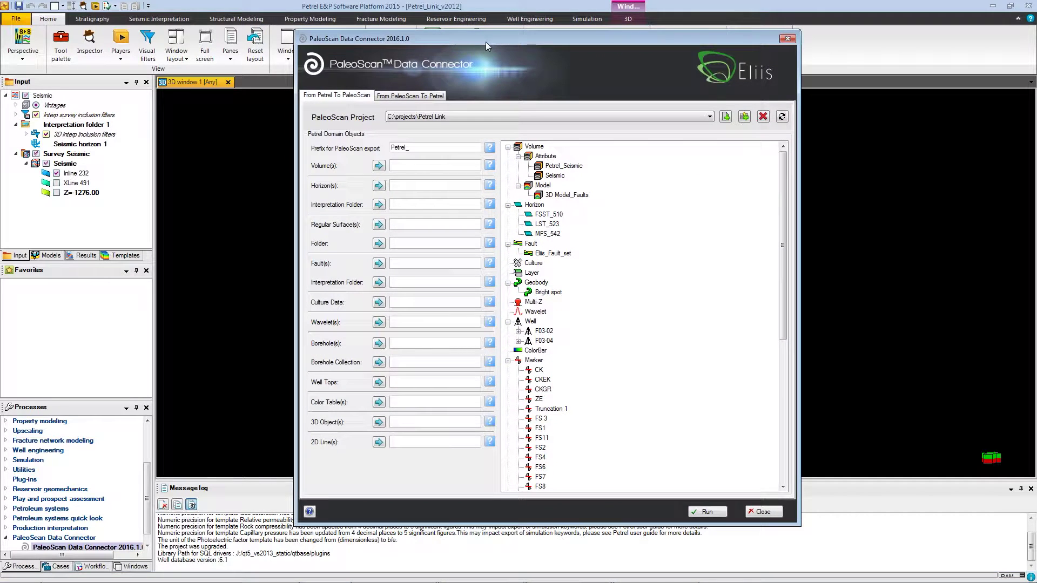
pyautogui.click(399, 96)
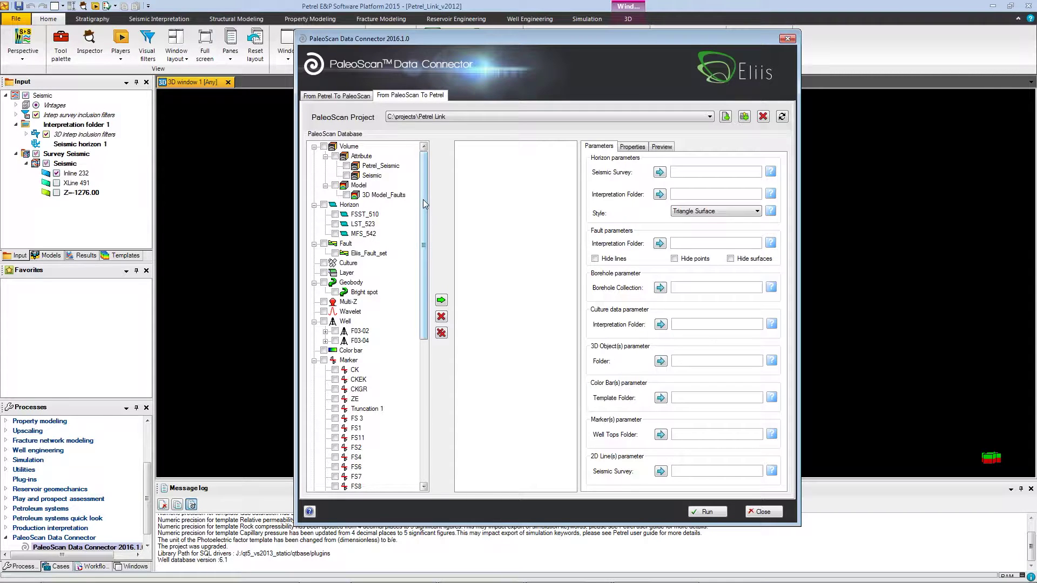
# Scroll the PaleoScan Database tree and tick the 3D Model_Faults volume for import
pyautogui.moveTo(425, 204)
pyautogui.mouseDown()
pyautogui.moveTo(427, 328)
pyautogui.moveTo(425, 194)
pyautogui.mouseUp()
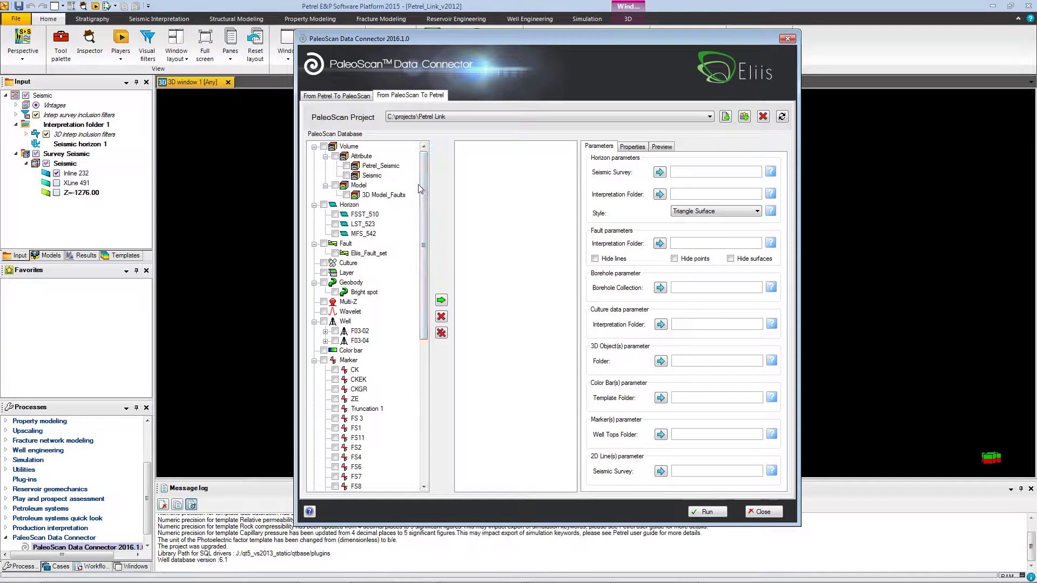
pyautogui.click(346, 194)
# Add 3D Model_Faults, then horizons FSST_510, LST_523 and MFS_542, to the import list
pyautogui.click(441, 300)
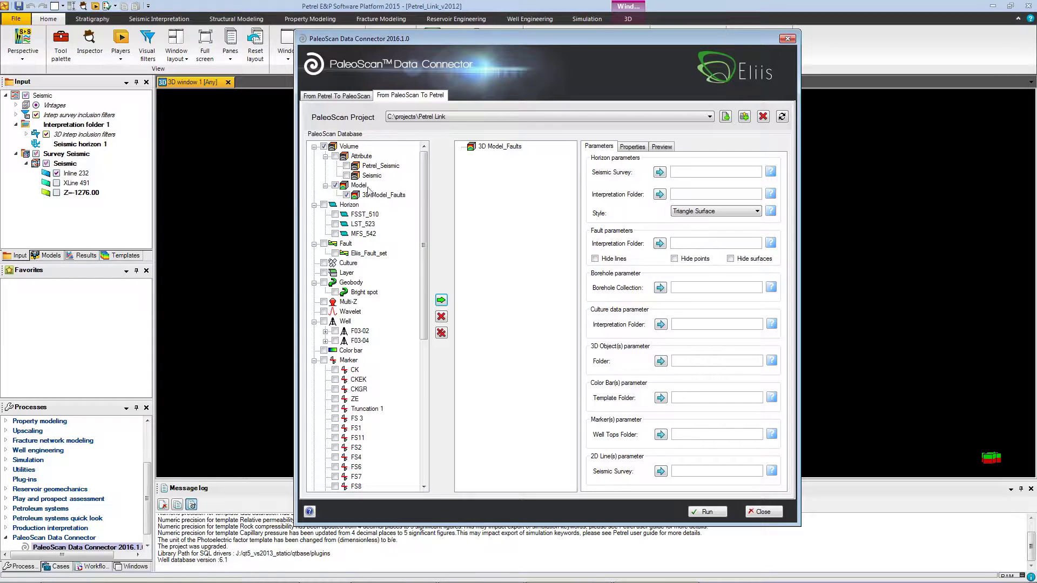
pyautogui.click(324, 146)
pyautogui.click(441, 300)
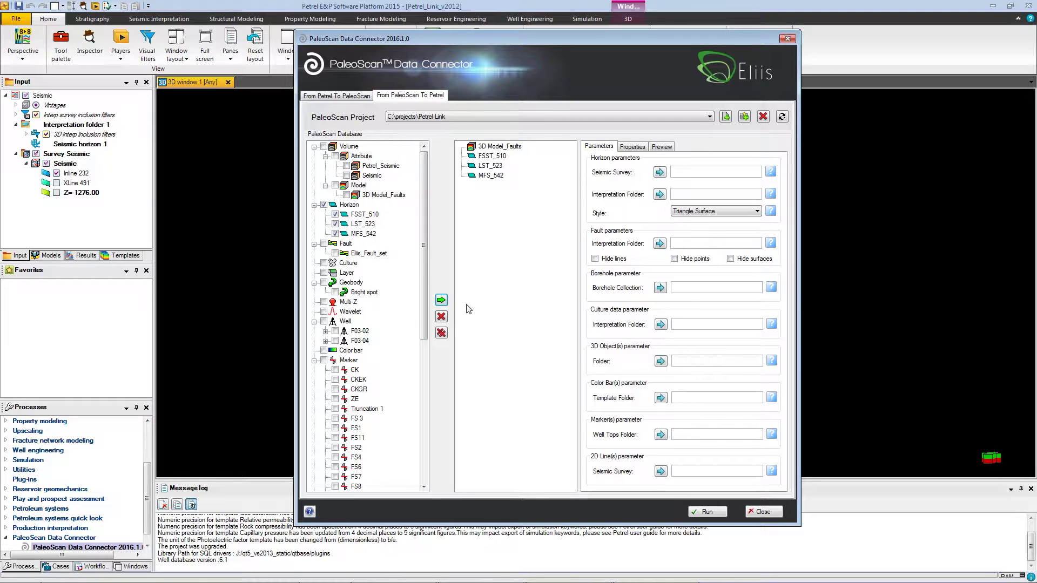
# Set Survey Seismic as the horizons' seismic survey and Interpretation folder 1 as their destination
pyautogui.click(72, 155)
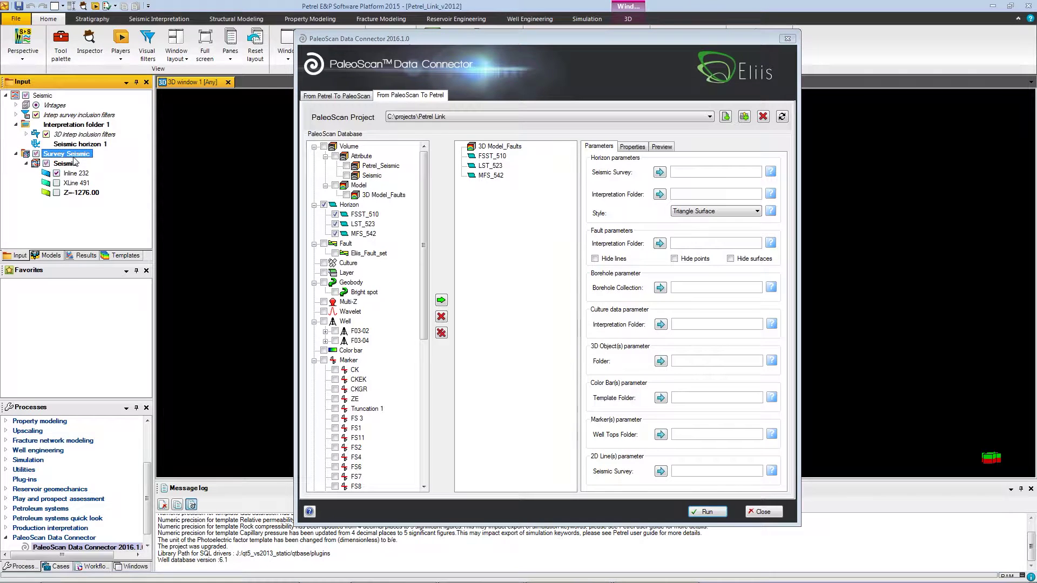
pyautogui.click(660, 173)
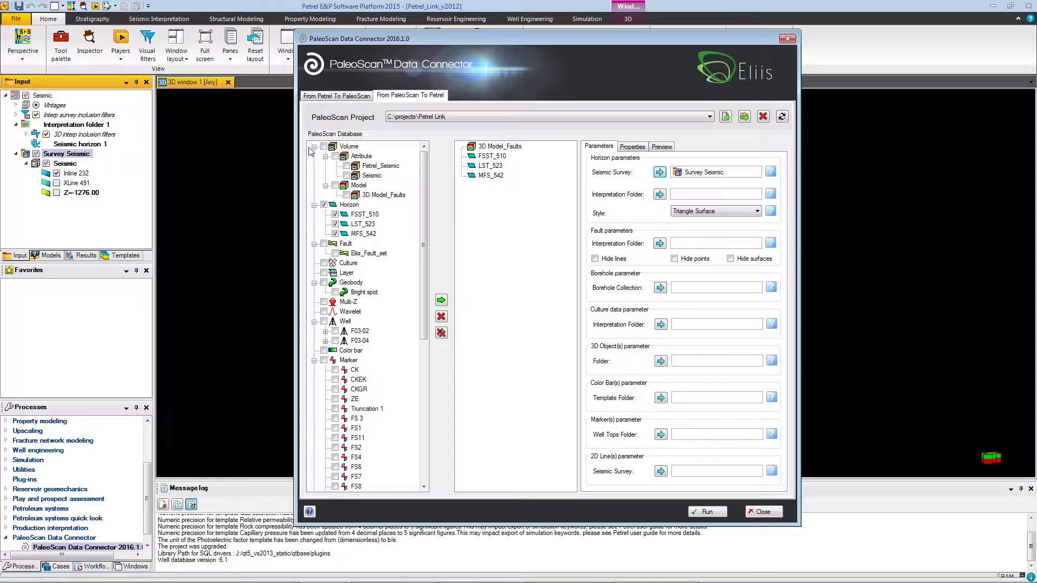
pyautogui.click(91, 125)
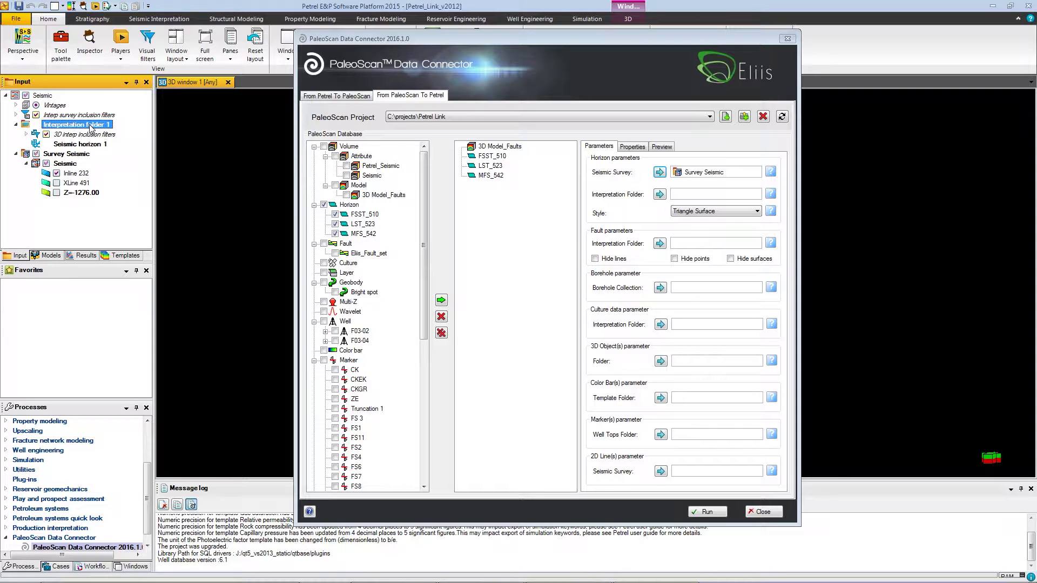
pyautogui.click(660, 194)
# Add wells F03-02 and F03-04 to the import list, then clear the well selection
pyautogui.click(323, 321)
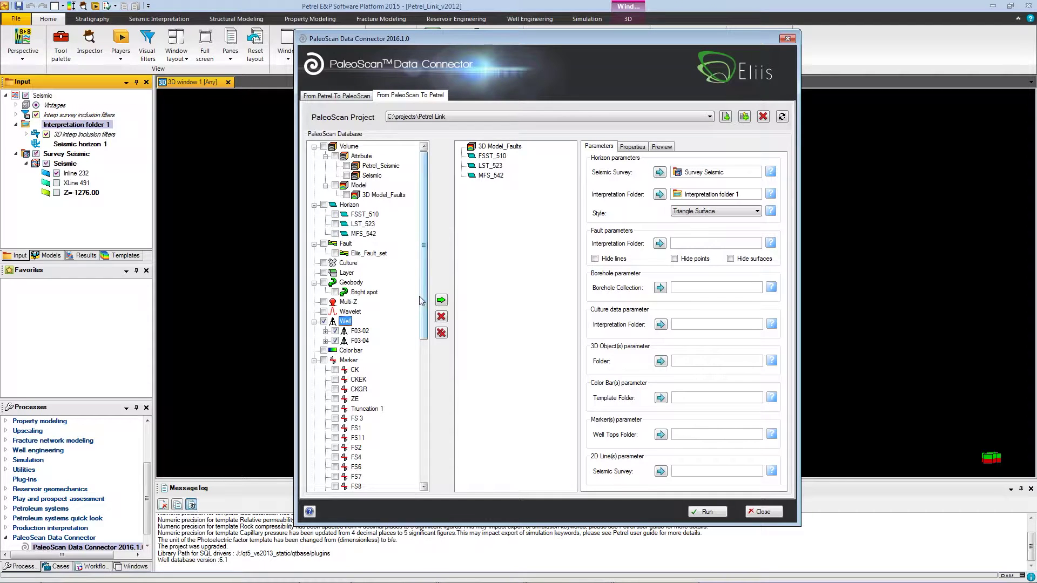
pyautogui.click(442, 300)
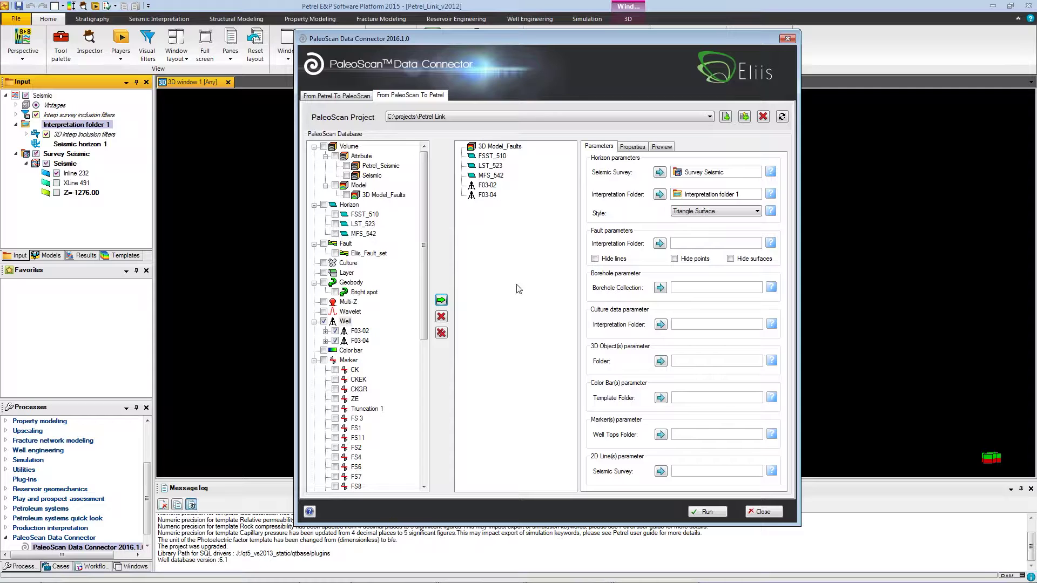
pyautogui.click(324, 322)
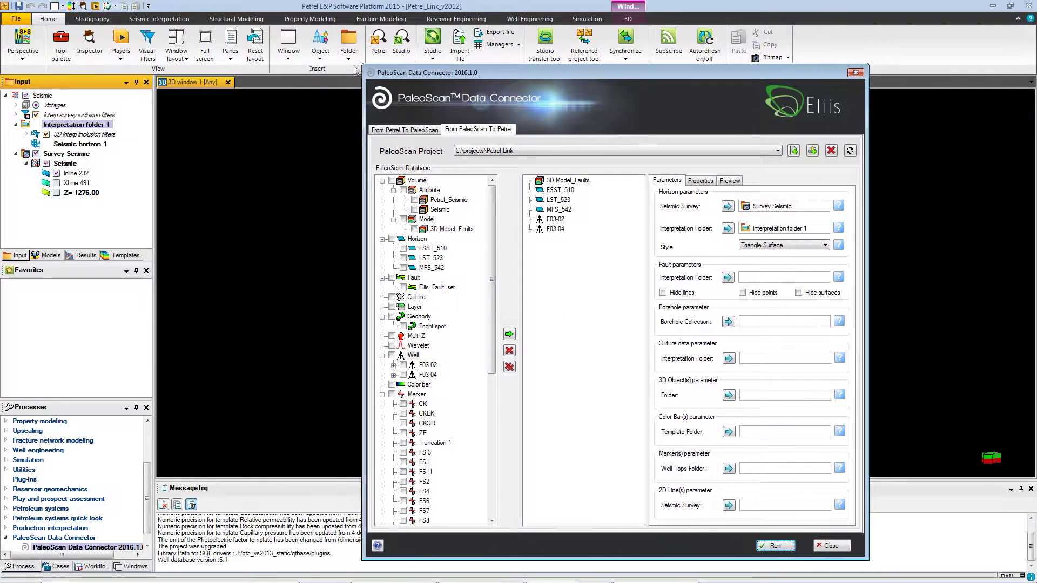
# Create a new Wells folder in the input tree and set it as the Borehole Collection
pyautogui.click(355, 60)
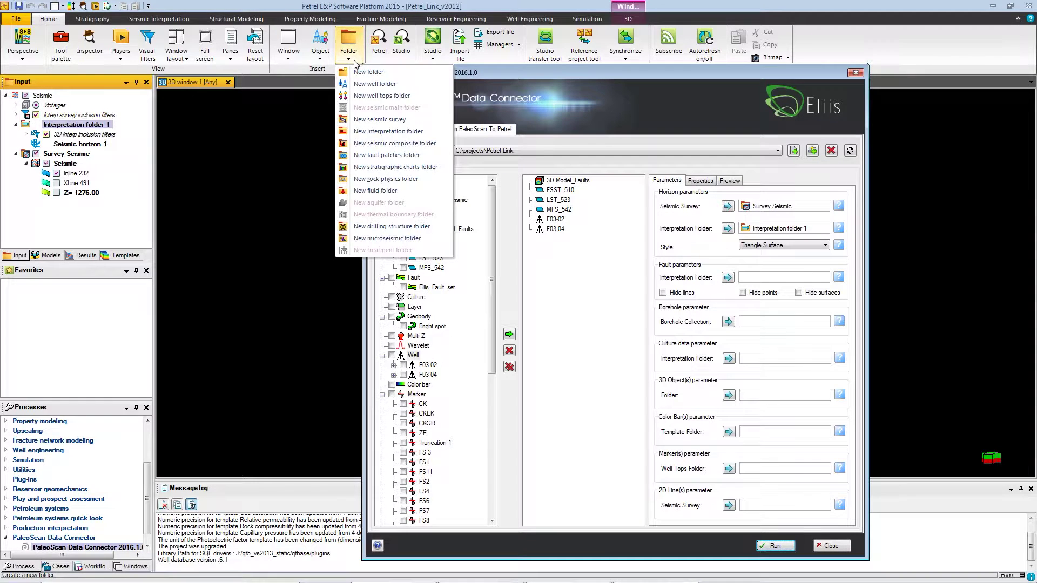
pyautogui.click(356, 86)
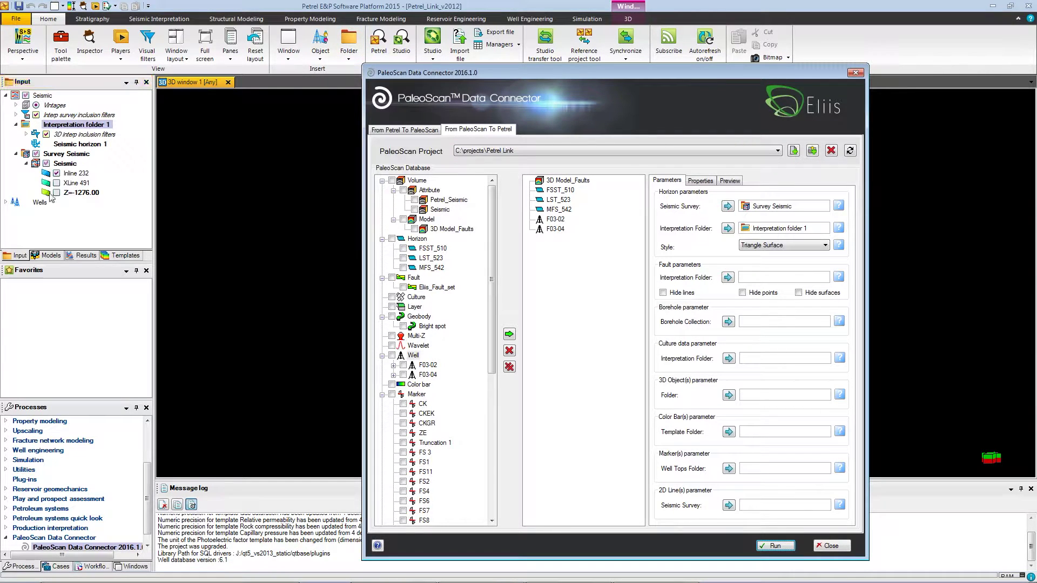
pyautogui.click(6, 203)
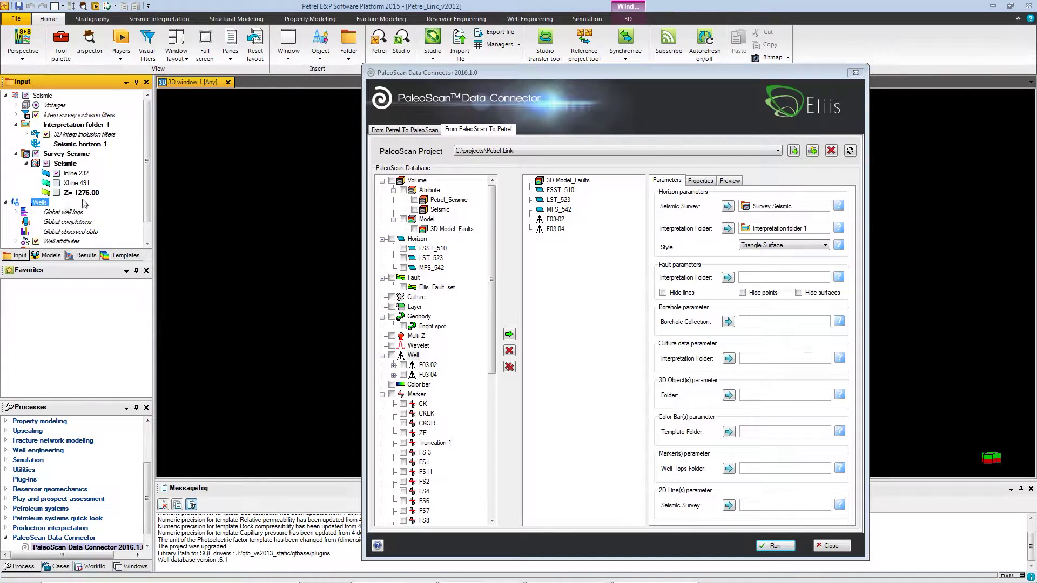
pyautogui.scroll(-2, 128, 200)
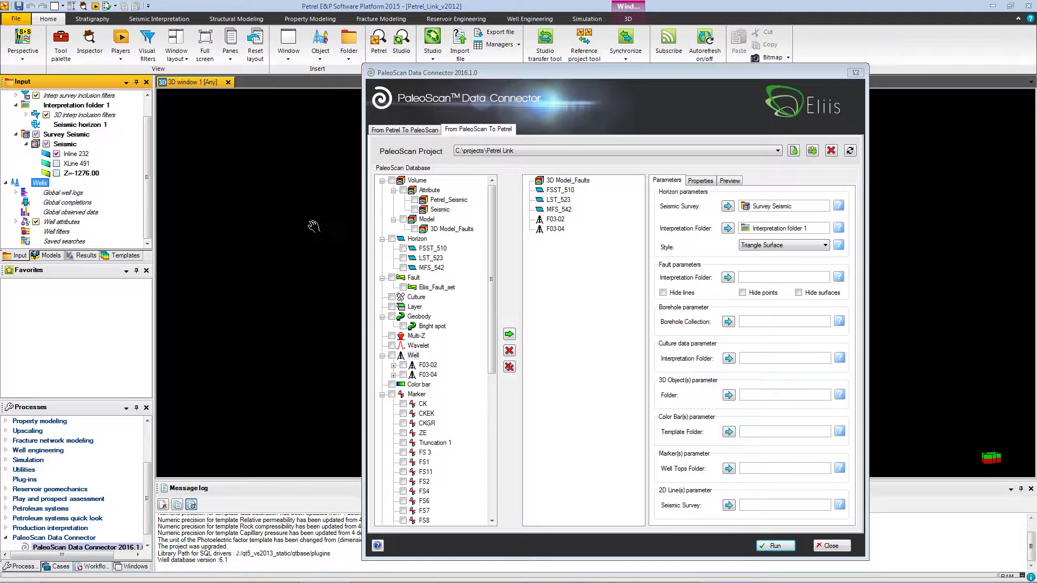
pyautogui.click(728, 322)
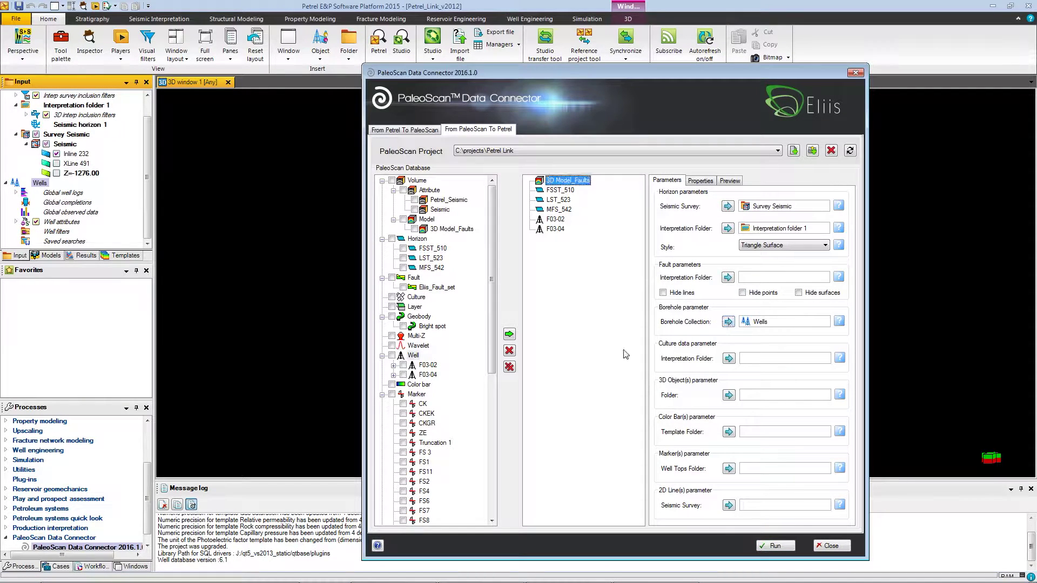
# Import the queued FSST_510, LST_523, MFS_542 horizons and 3D Model_Faults into Petrel, then close the connector
pyautogui.click(774, 547)
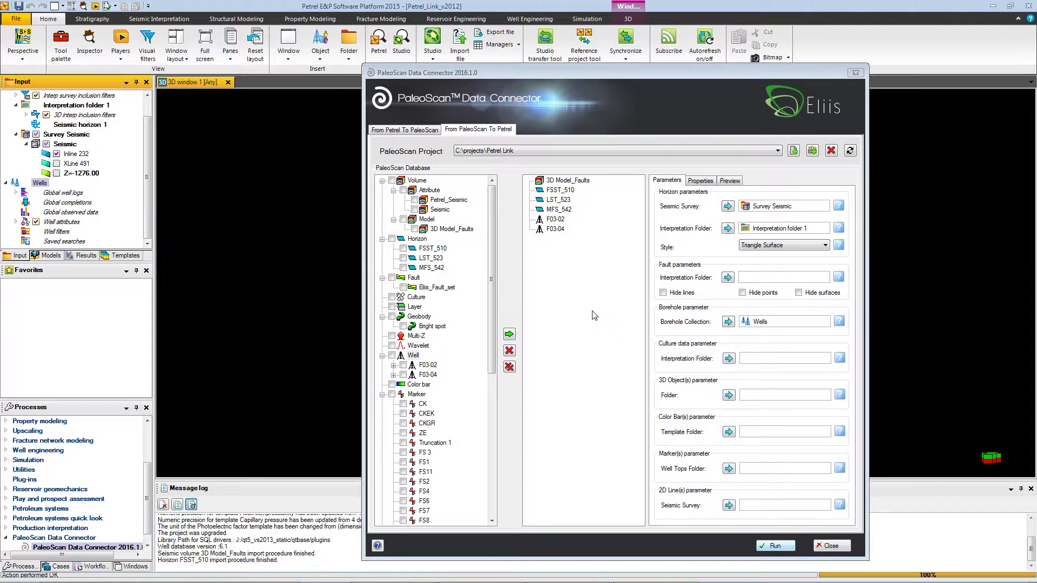
pyautogui.click(854, 73)
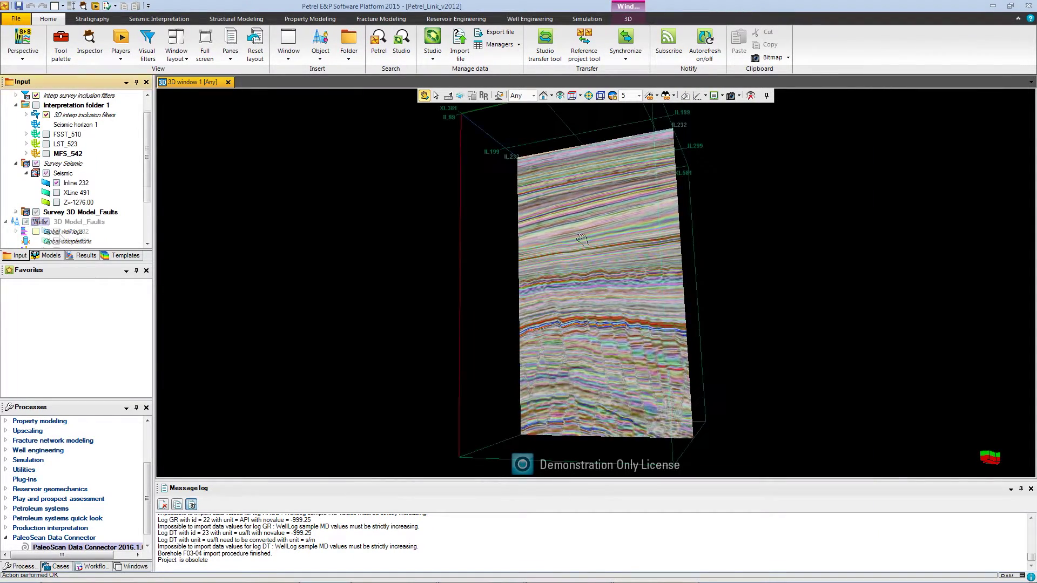
# Rotate and tilt the 3D view of the 3D Model_Faults Inline 232 section
pyautogui.moveTo(474, 292); pyautogui.dragTo(691, 276)
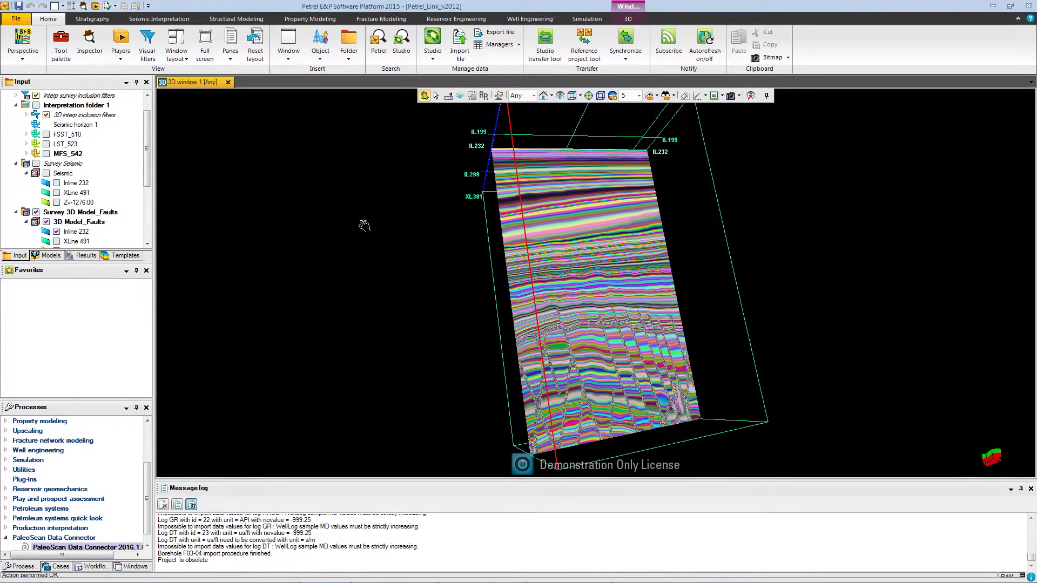
pyautogui.moveTo(147, 162); pyautogui.dragTo(146, 197)
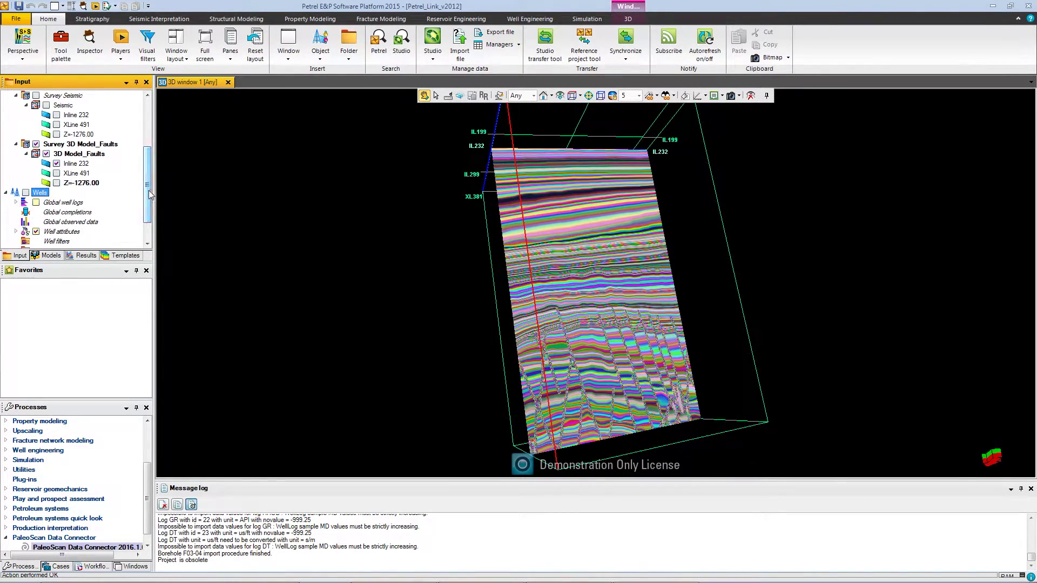
pyautogui.moveTo(403, 241); pyautogui.dragTo(458, 236)
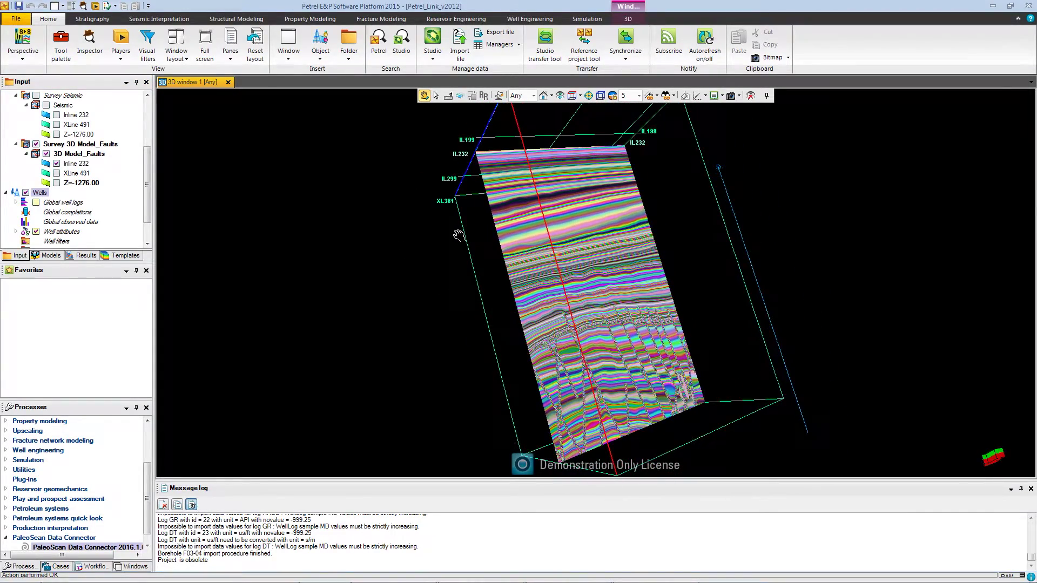
pyautogui.moveTo(148, 188); pyautogui.dragTo(149, 154)
# Display the FSST_510, LST_523 and MFS_542 horizons in the 3D window and orbit to see all three
pyautogui.click(67, 143)
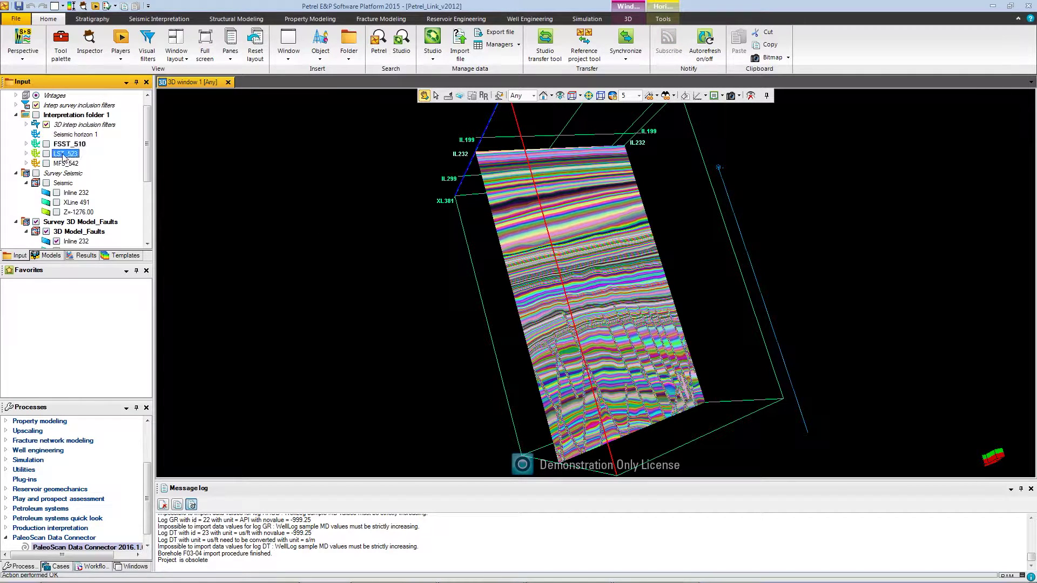
pyautogui.click(64, 153)
pyautogui.click(46, 145)
pyautogui.click(46, 154)
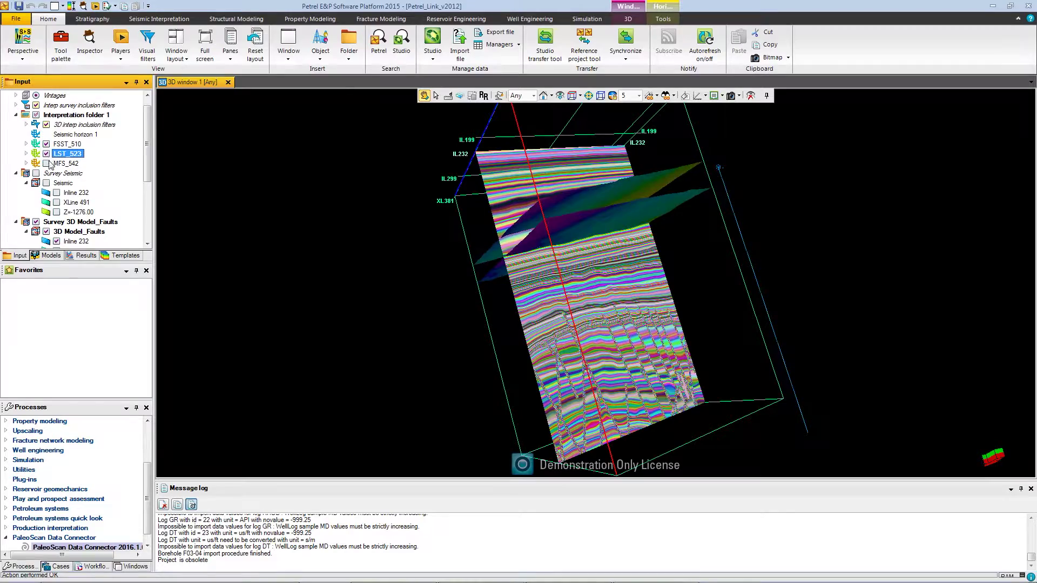
pyautogui.click(46, 164)
pyautogui.moveTo(393, 201); pyautogui.dragTo(714, 340)
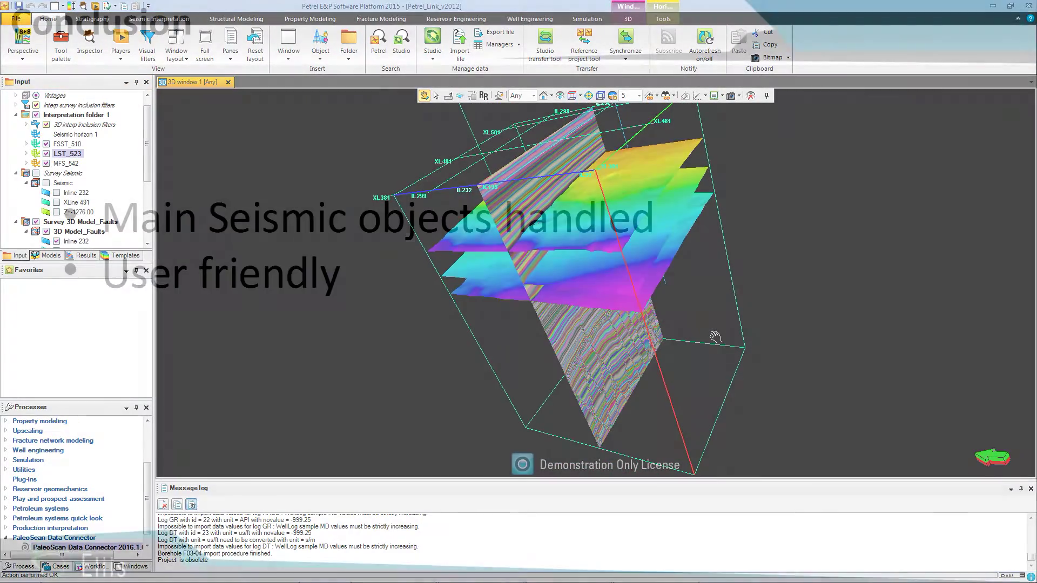